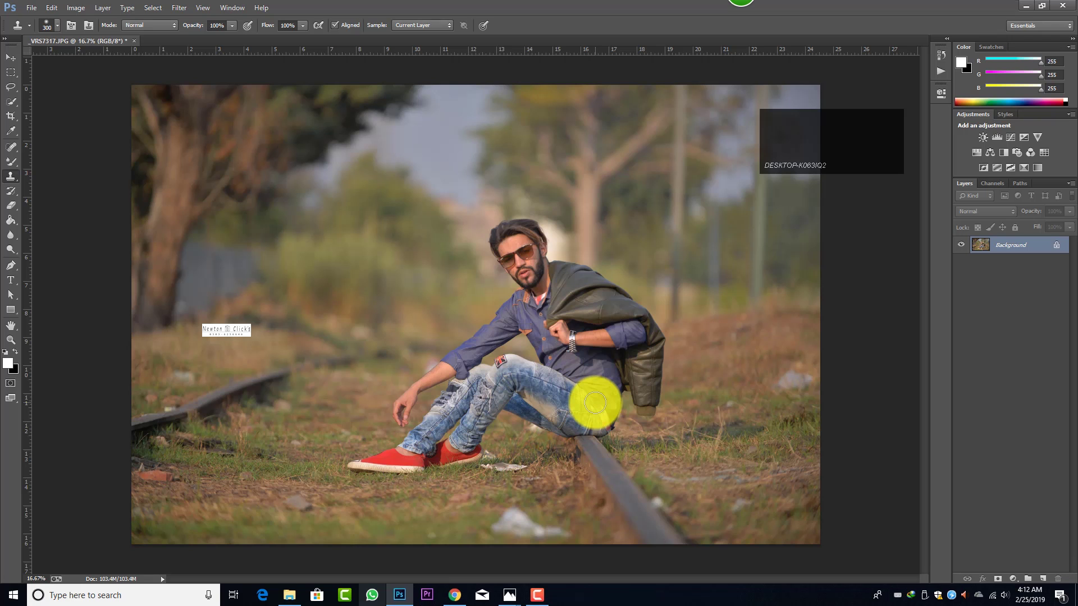
Step: Enlarge the Clone Stamp brush to 700 and clone grass over the white litter in the foreground beside the rail
left_click(841, 143)
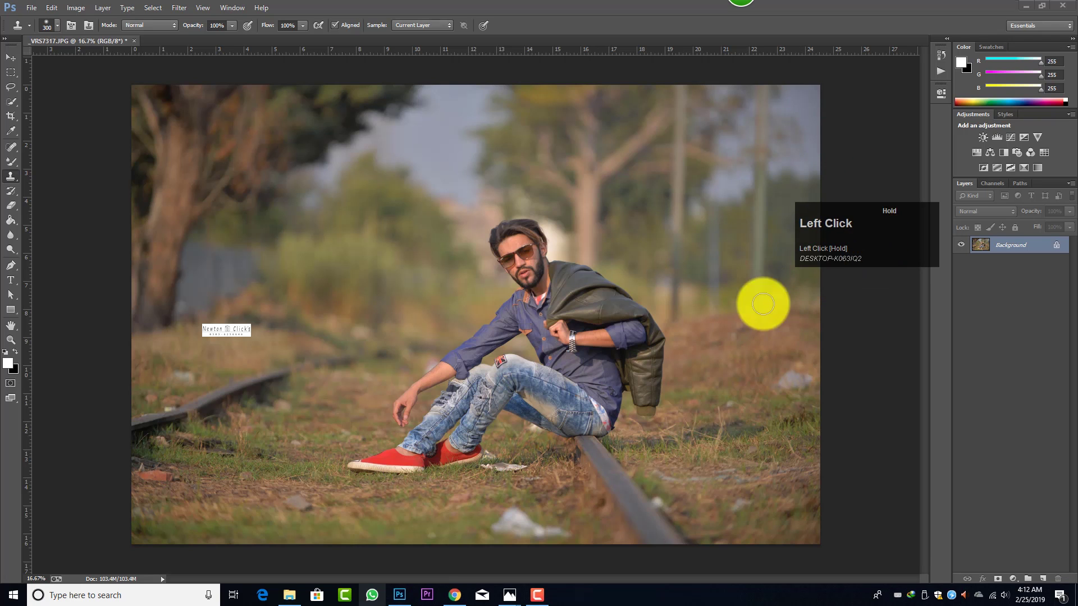
scroll(555, 442, "down", 1)
scroll(553, 446, "down", 1)
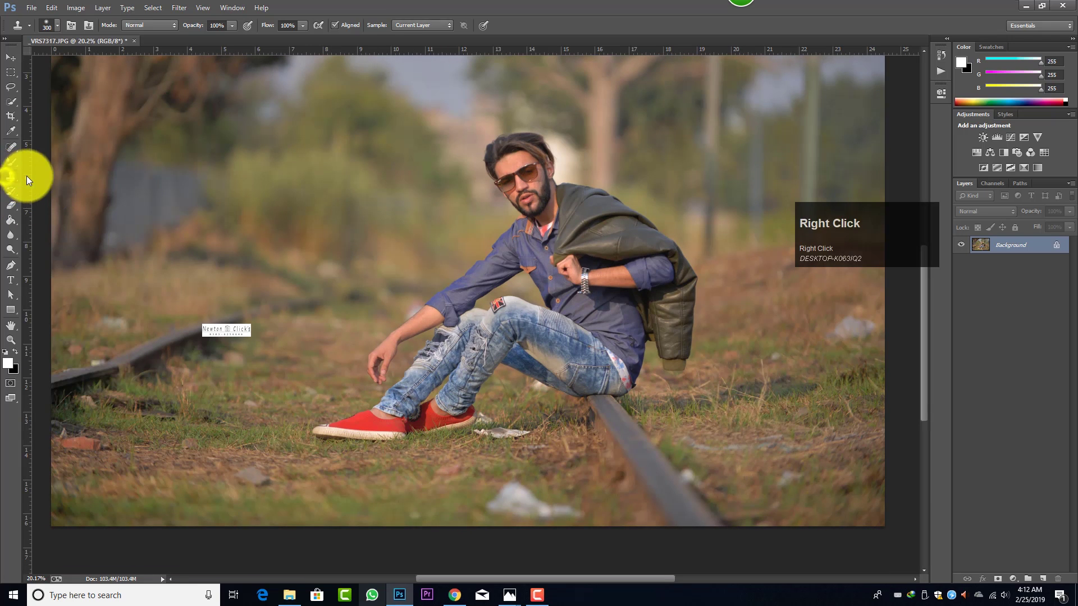
left_click_drag(6, 178, 33, 174)
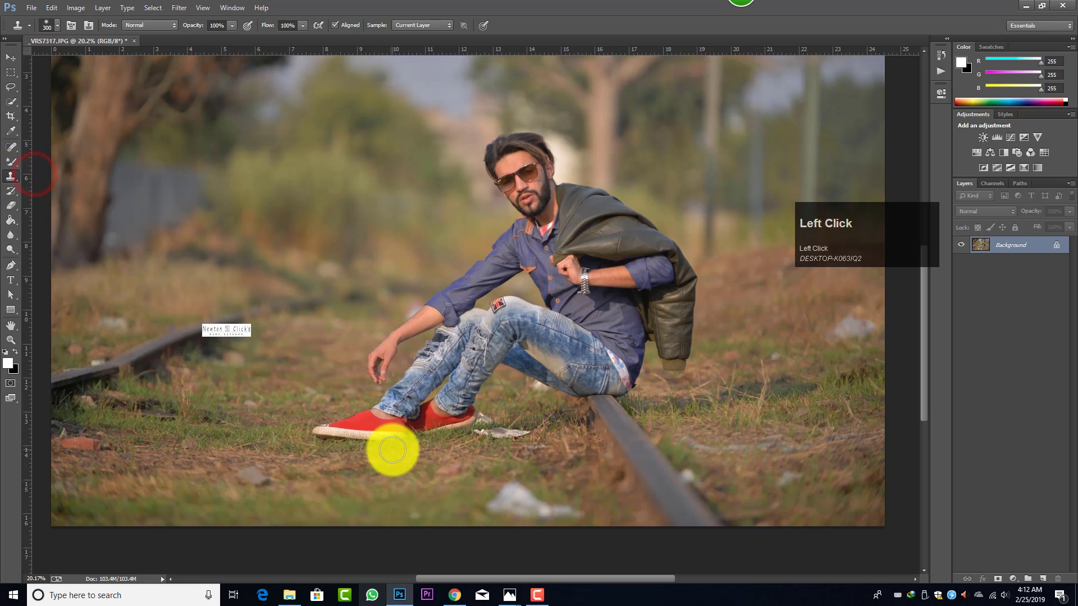
key("bracketright")
key("bracketright")
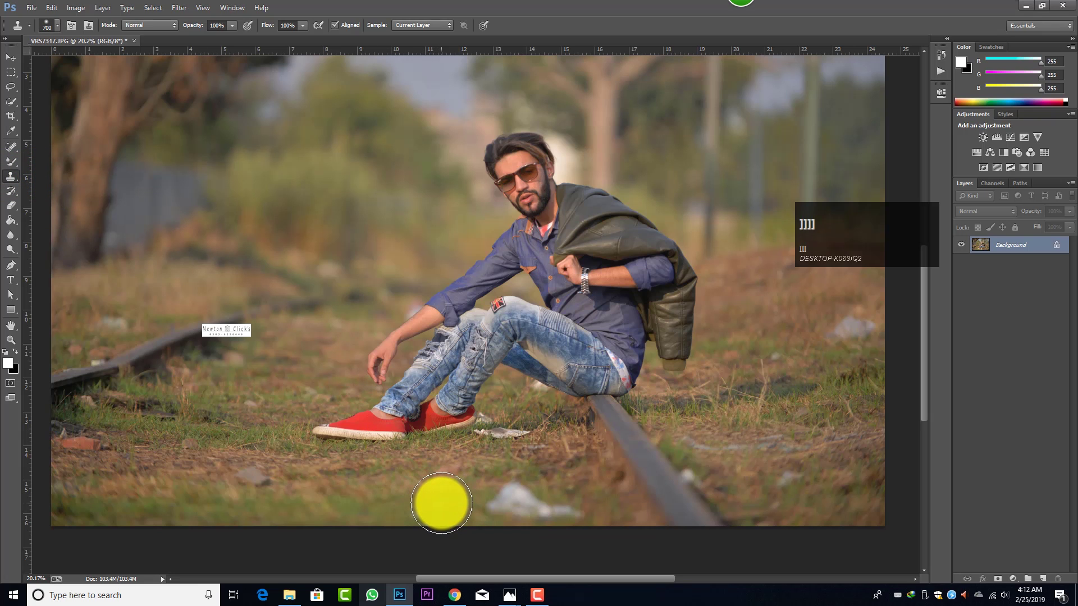
left_click(441, 503, "alt")
left_click(494, 506)
left_click(528, 511)
left_click(563, 512)
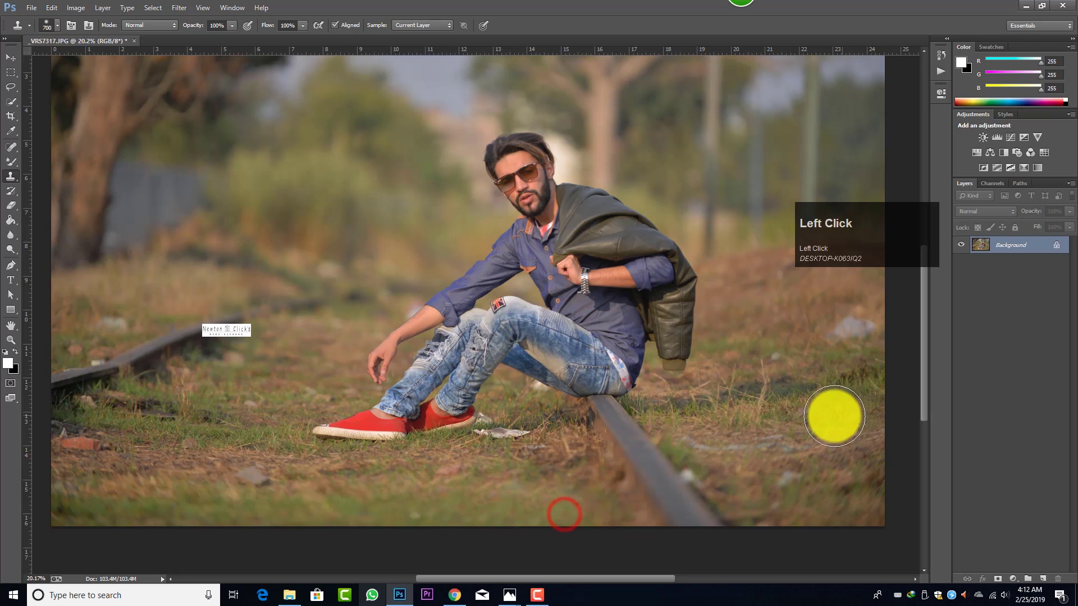
Step: Clone surrounding ground over the white plastic litter behind the man's jacket, near the photo's right edge
scroll(830, 393, "up", 1)
left_click(826, 329)
left_click(854, 343)
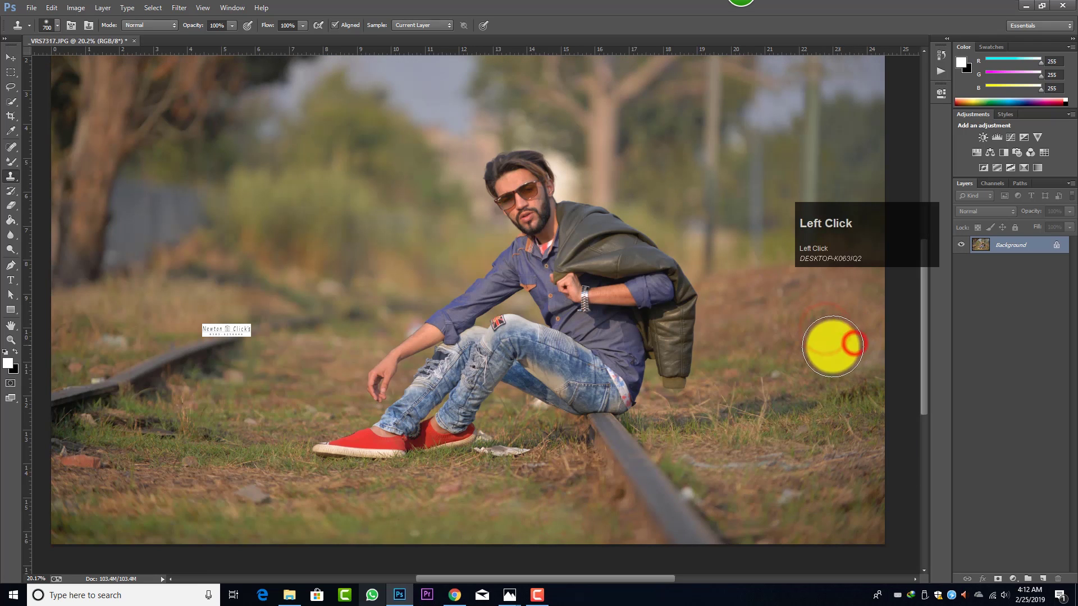
Step: Reduce the Clone Stamp brush to 300 and clone grass over the paper scraps beside the red shoes
key("bracketleft")
key("bracketleft")
key("bracketleft")
key("bracketleft")
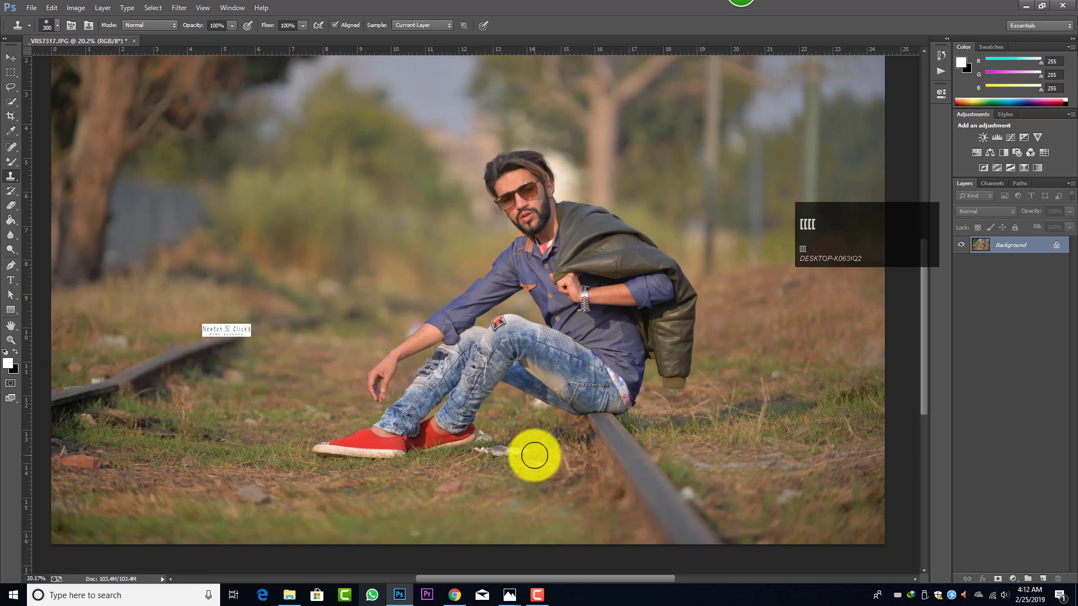
left_click(498, 453)
left_click(514, 441, "alt")
left_click(529, 450)
left_click(543, 470, "alt")
left_click(529, 461)
left_click(513, 482, "alt")
left_click(518, 460)
left_click(482, 457)
Step: Clone nearby ground over the pale litter just above the far rail track
left_click(318, 290)
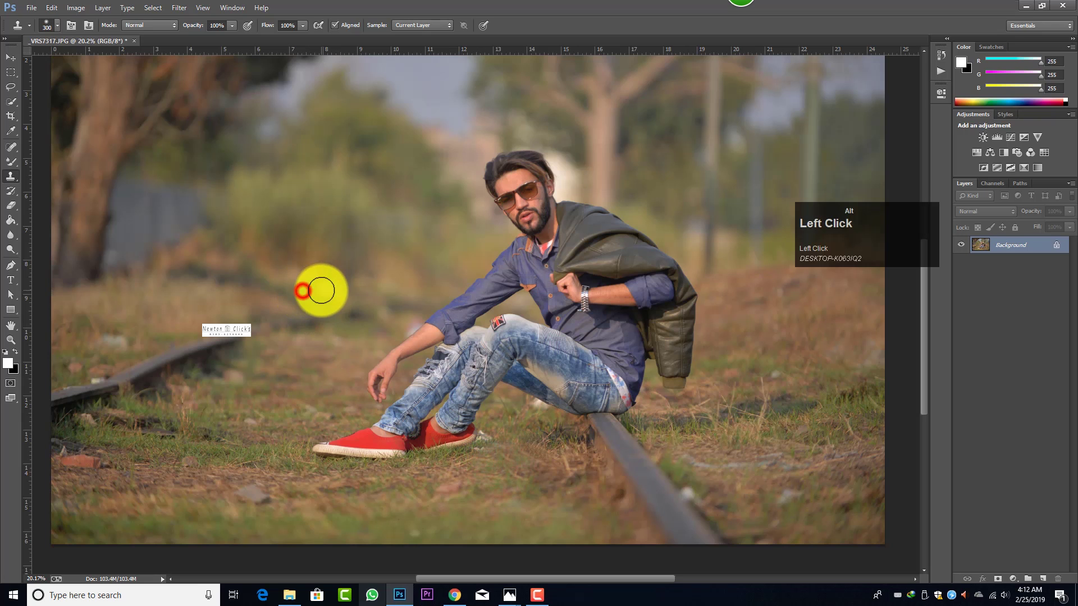
left_click(134, 342)
left_click(110, 341)
Step: Clone grass over the grey stone in the left foreground and the red brick near the photo's left edge
left_click(228, 502, "alt")
left_click(247, 496)
left_click(235, 378)
left_click(101, 469)
left_click(83, 462)
left_click(68, 456)
Step: Sample clean ground and clone it over the small pale litter to the right of the near rail
scroll(312, 445, "down", 3)
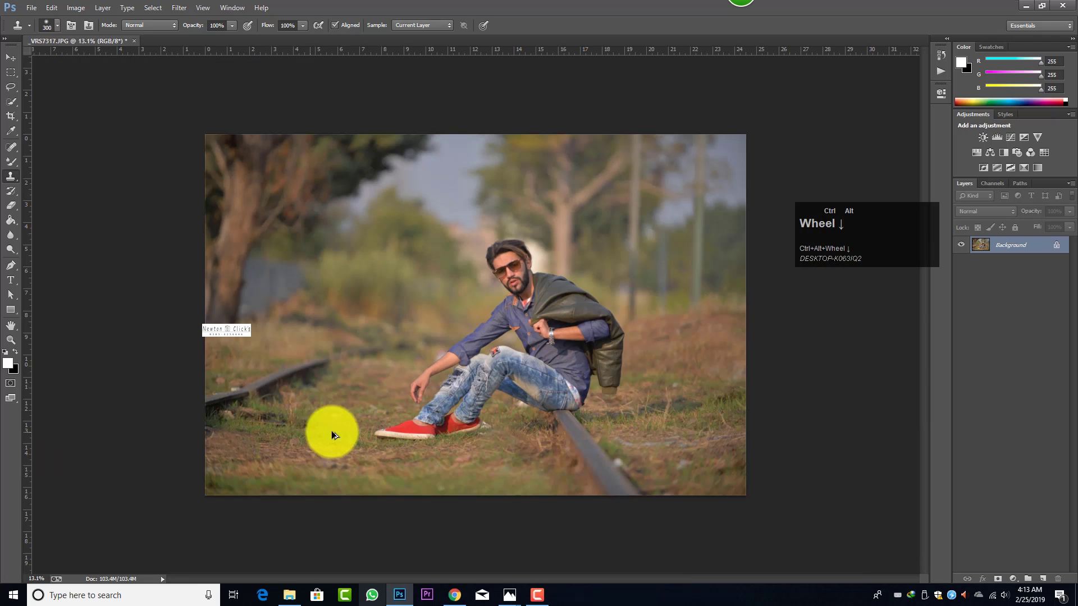
left_click(667, 387, "alt")
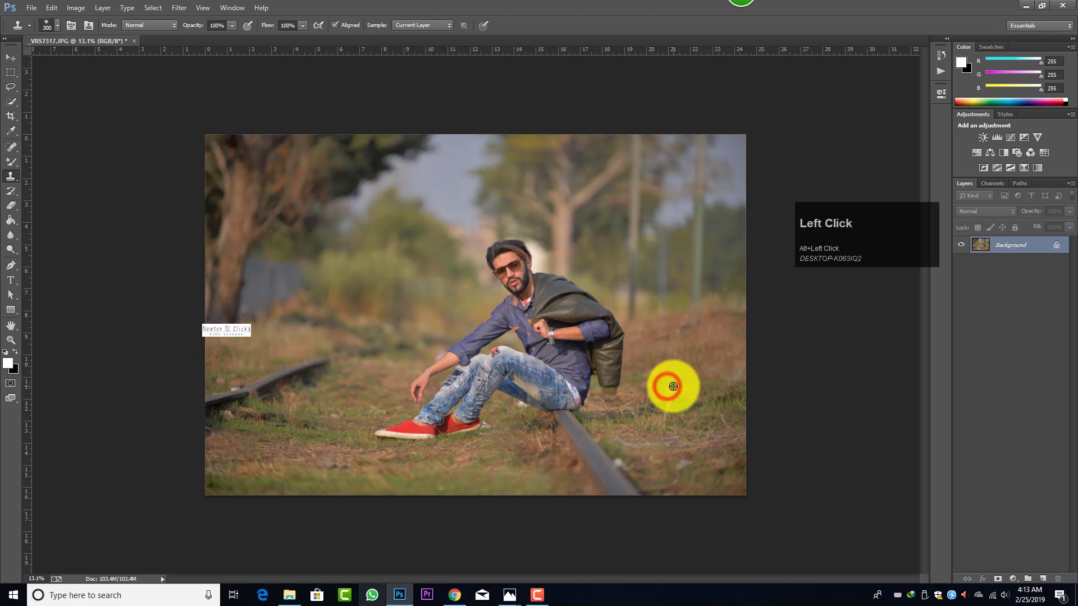
left_click(682, 472)
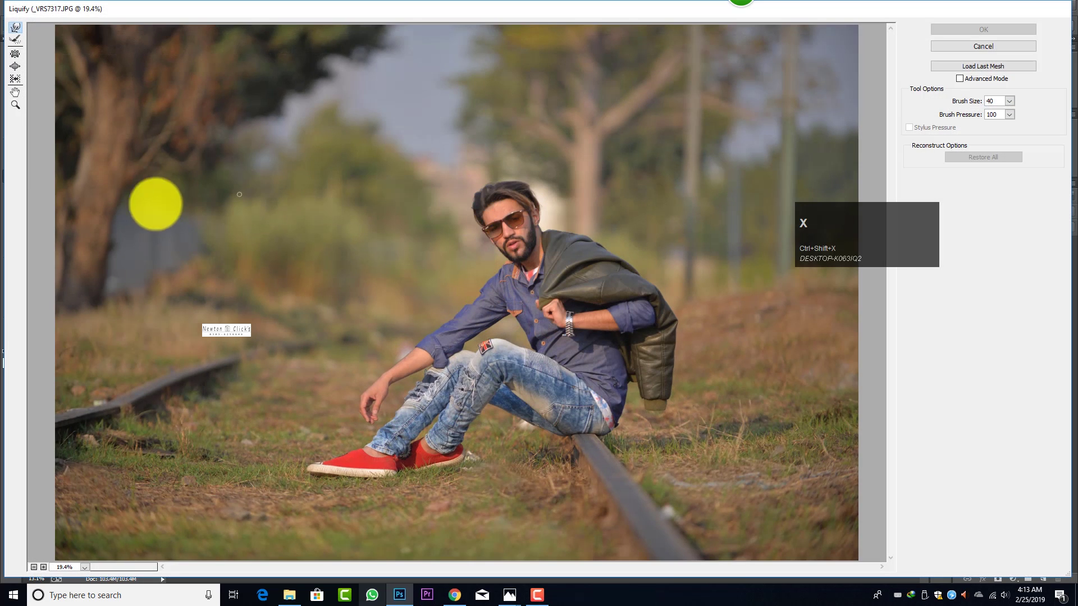
Step: Using Liquify's Forward Warp tool with the brush enlarged to 1000, push the top and front of the man's hair outward for more volume
left_click(15, 105)
mouse_move(458, 158)
left_mouse_down()
mouse_move(577, 275)
mouse_move(569, 241)
left_mouse_up()
scroll(214, 133, "up", 1)
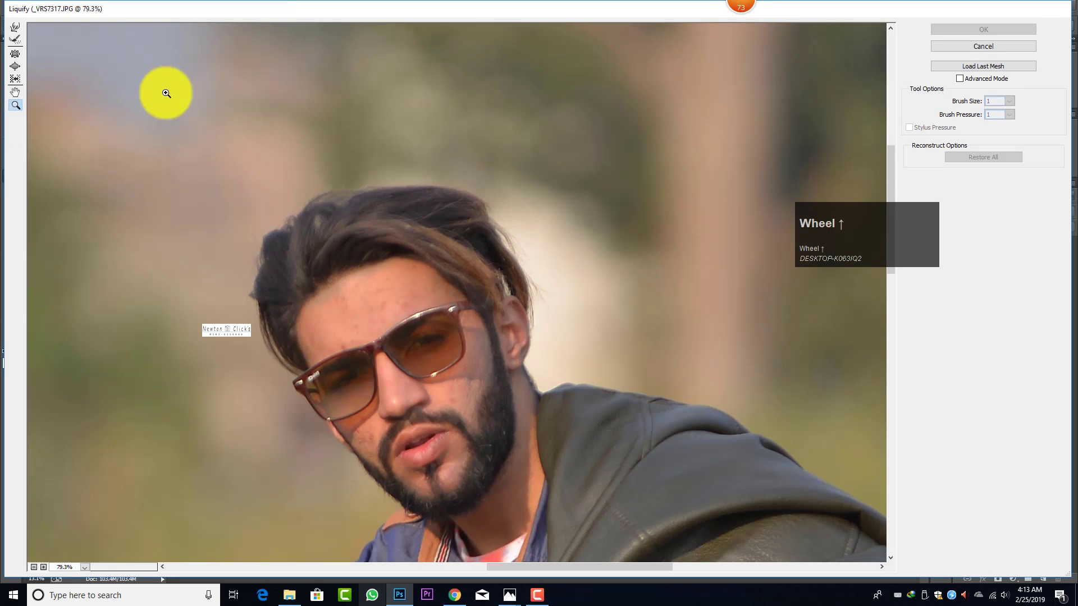
left_click(15, 27)
key("bracketright")
key("bracketright")
key("bracketright")
key("bracketright")
key("bracketright")
key("bracketright")
key("bracketright")
key("bracketright")
key("bracketright")
key("bracketright")
key("bracketright")
key("bracketright")
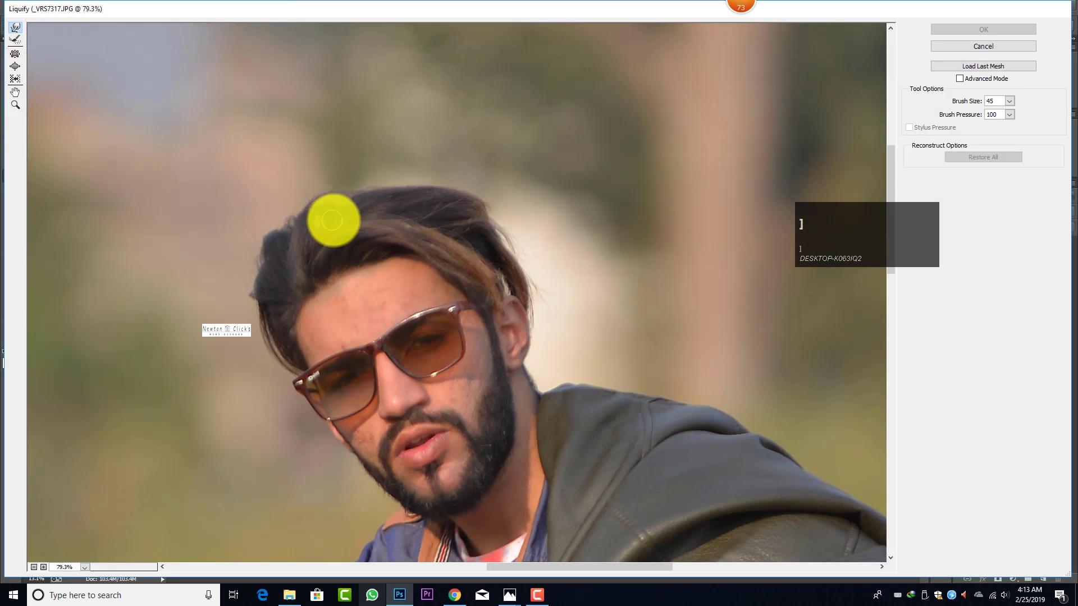
mouse_move(403, 119)
left_mouse_down()
mouse_move(390, 109)
mouse_move(314, 121)
left_mouse_up()
scroll(347, 178, "up", 2)
key("bracketright")
key("bracketright")
key("bracketright")
left_click_drag(308, 192, 271, 215)
scroll(452, 152, "down", 1)
left_click(481, 120)
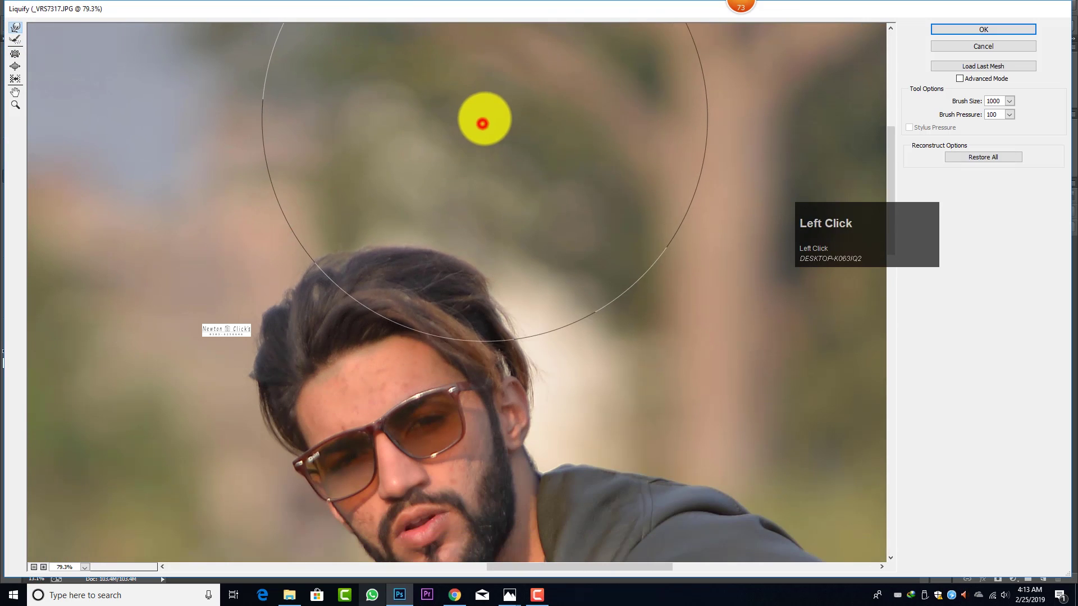
Step: Shrink the Forward Warp brush and nudge the hair edge above the man's ear slightly outward
key("bracketleft")
key("bracketleft")
key("bracketleft")
key("bracketleft")
key("bracketleft")
key("bracketleft")
key("bracketleft")
key("bracketleft")
key("bracketleft")
key("bracketleft")
key("bracketleft")
left_click_drag(494, 308, 507, 316)
Step: Warp the front side of the hair outward with a large brush and touch up the hair beside the forehead with a smaller one
key("bracketright")
key("bracketright")
key("bracketright")
key("bracketright")
key("bracketright")
key("bracketright")
key("bracketright")
key("bracketright")
key("bracketright")
mouse_move(272, 191)
left_mouse_down()
mouse_move(265, 339)
mouse_move(309, 286)
mouse_move(388, 227)
mouse_move(231, 248)
left_mouse_up()
key("bracketleft")
key("bracketleft")
key("bracketleft")
key("bracketleft")
key("bracketleft")
key("bracketleft")
key("bracketleft")
left_click(310, 288)
Step: Refine the outer hair contour on the front side of the head with a small Forward Warp brush
key("bracketright")
key("bracketright")
key("bracketright")
key("bracketright")
key("bracketright")
key("bracketright")
key("bracketright")
scroll(231, 247, "down", 2)
key("bracketleft")
key("bracketleft")
key("bracketleft")
key("bracketleft")
key("bracketleft")
key("bracketleft")
key("bracketleft")
key("bracketleft")
key("bracketleft")
key("bracketleft")
left_click(262, 207)
Step: Adjust the hair outline at the crown with an enlarged Forward Warp brush
key("bracketright")
key("bracketright")
key("bracketright")
key("bracketright")
key("bracketright")
key("bracketright")
key("bracketright")
key("bracketright")
key("bracketright")
key("bracketright")
left_click(438, 60)
Step: Magnify the man's head again and reshape the upper front of his hair with a large Forward Warp brush
key("bracketleft")
key("bracketleft")
key("bracketleft")
key("bracketleft")
key("bracketleft")
key("bracketleft")
key("bracketleft")
key("bracketleft")
scroll(457, 291, "up", 2)
left_click(85, 567)
left_click(92, 553)
left_click_drag(436, 147, 578, 273)
key("bracketright")
key("bracketright")
key("bracketright")
key("bracketright")
key("bracketright")
key("bracketright")
key("bracketright")
key("bracketright")
left_click(327, 155)
Step: Reduce the Forward Warp brush and push smaller sections of the hair upward and toward the front
scroll(398, 236, "up", 2)
key("bracketleft")
key("bracketleft")
key("bracketleft")
key("bracketleft")
key("bracketleft")
left_click_drag(474, 241, 467, 224)
mouse_move(388, 268)
left_mouse_down()
mouse_move(378, 251)
mouse_move(346, 270)
mouse_move(323, 236)
left_mouse_up()
Step: Set the Forward Warp brush size to 600 and adjust the hair outline at the top back of the head
scroll(337, 233, "down", 2)
key("bracketleft")
key("bracketleft")
key("bracketright")
key("bracketright")
key("bracketright")
left_click(451, 101)
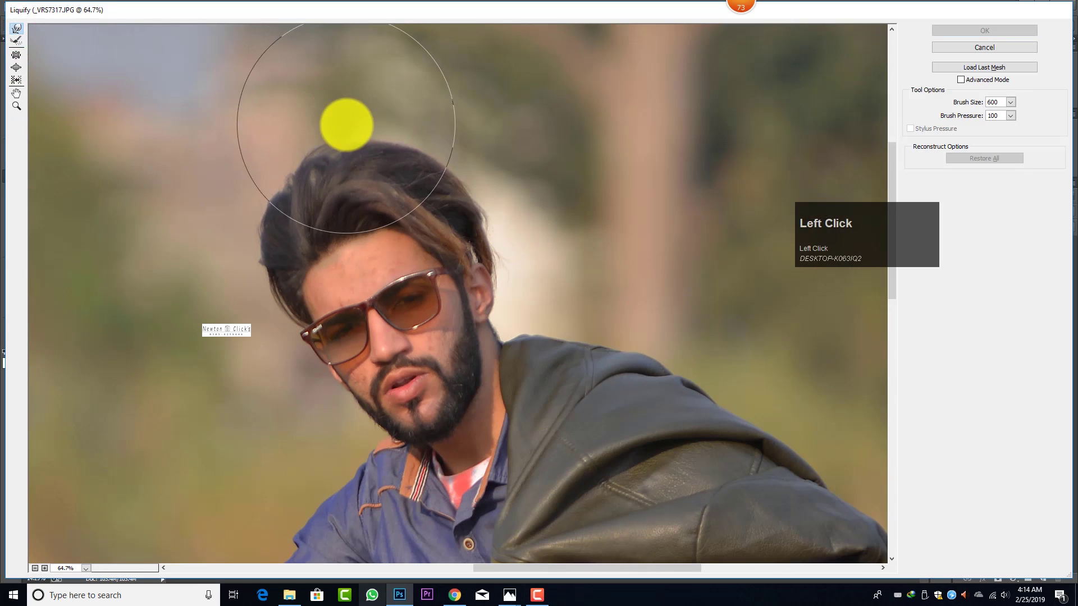
Step: Adjust the Forward Warp brush size and push the front hair outline outward above and beside the forehead
key("bracketleft")
key("bracketleft")
key("bracketleft")
key("bracketright")
left_click_drag(322, 132, 318, 125)
left_click(277, 144)
left_click_drag(241, 251, 233, 249)
left_click(237, 267)
key("bracketright")
Step: Shape the hair along the crown and the back of the head with the Forward Warp brush
left_click(436, 129)
left_click(404, 113)
key("bracketleft")
key("bracketleft")
left_click(503, 204)
key("bracketright")
Step: Even out the whole hair silhouette from the front edge over the top to the back using varied Forward Warp sizes
left_click(318, 109)
left_click(239, 171)
left_click(210, 303)
key("bracketleft")
left_click(243, 325)
key("bracketright")
left_click(515, 204)
key("bracketright")
left_click(366, 120)
Step: Magnify the head, refine the hair edge with a size 150 Forward Warp brush, and apply the Liquify changes
left_click(21, 105)
left_click_drag(470, 158, 525, 220)
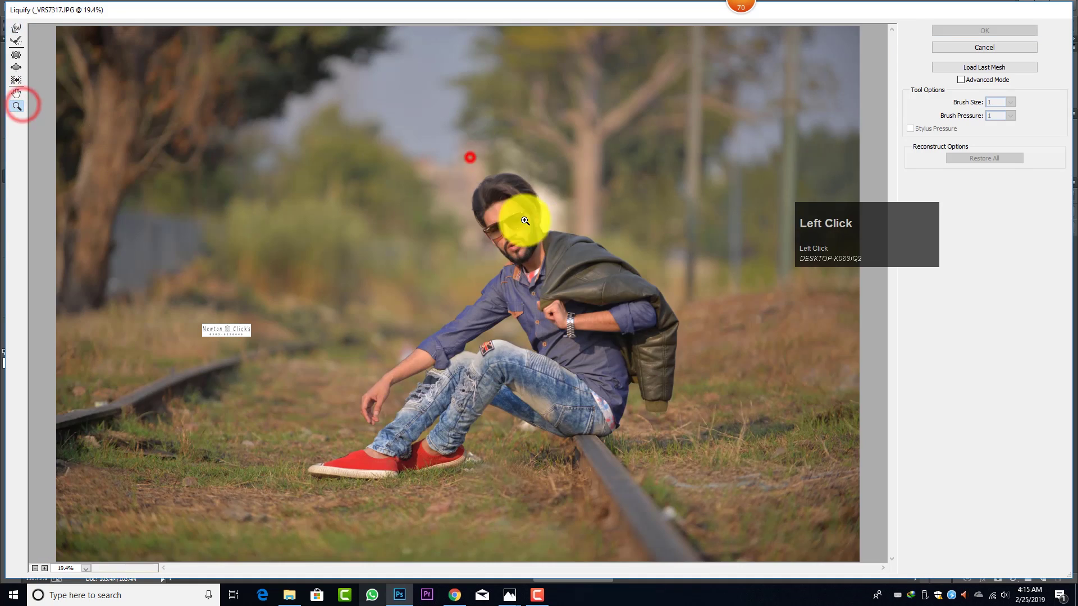
left_click(16, 28)
left_click(386, 212)
left_click_drag(396, 205, 438, 195)
left_click(911, 51)
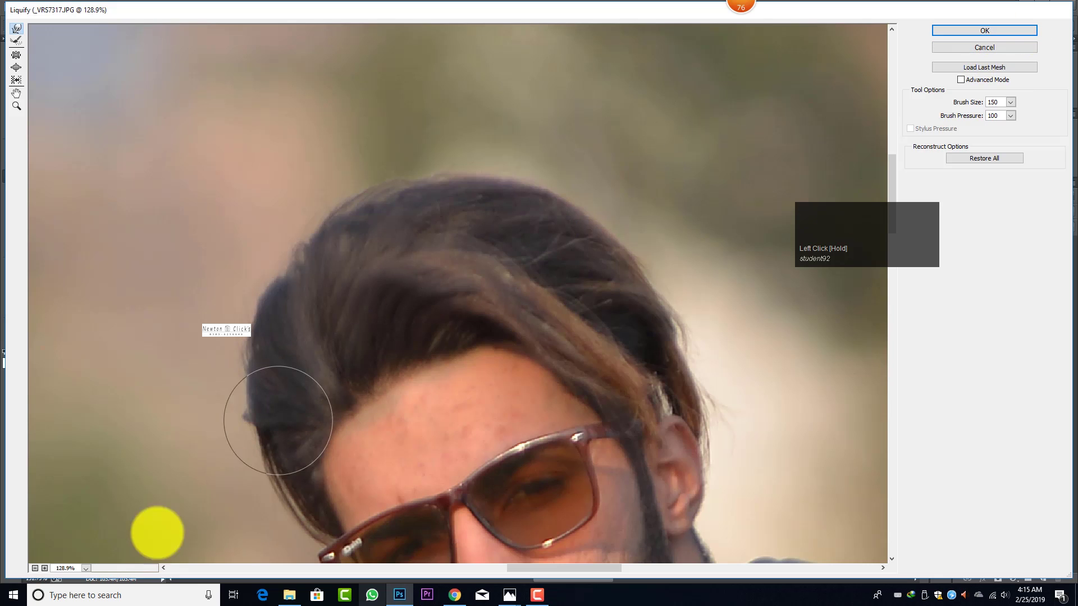
left_click(85, 568)
left_click(91, 553)
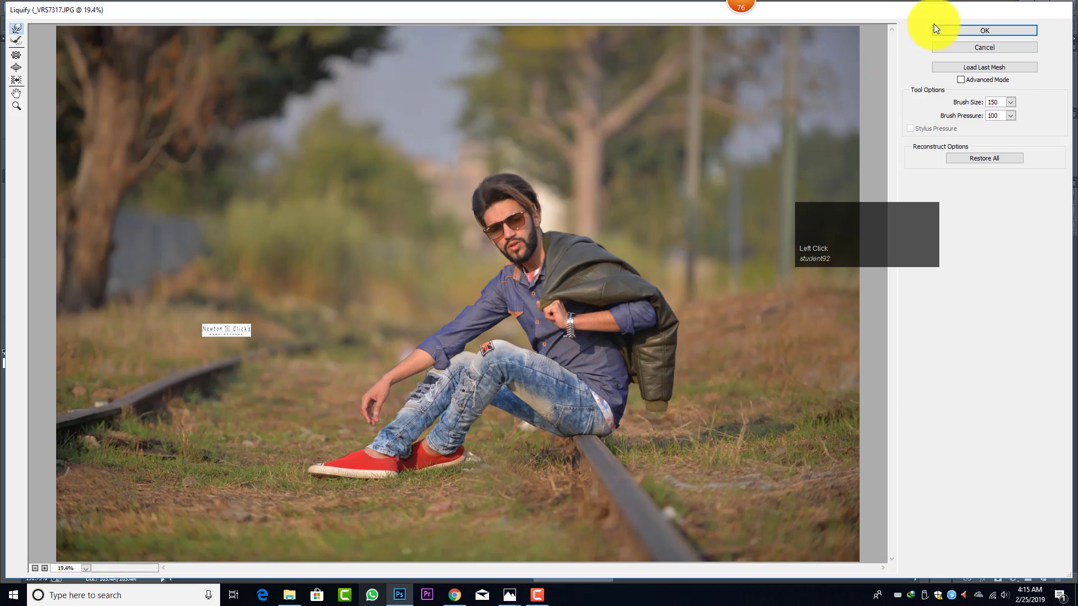
left_click(993, 32)
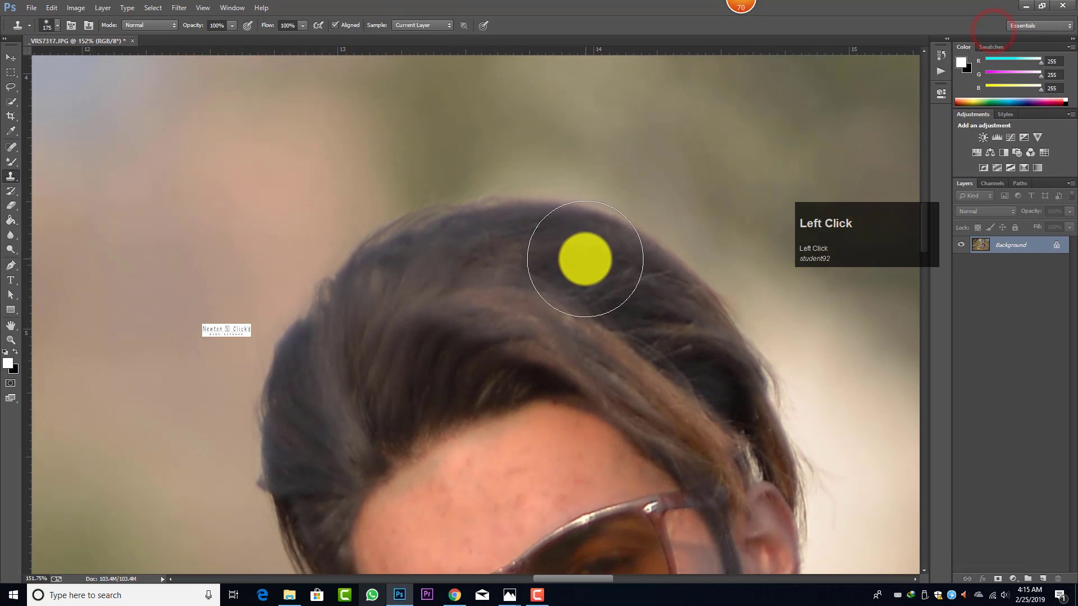
Step: Smooth the blemished forehead skin above the sunglasses using the Mixer Brush tool at size 80
scroll(493, 247, "down", 3)
scroll(556, 341, "up", 7)
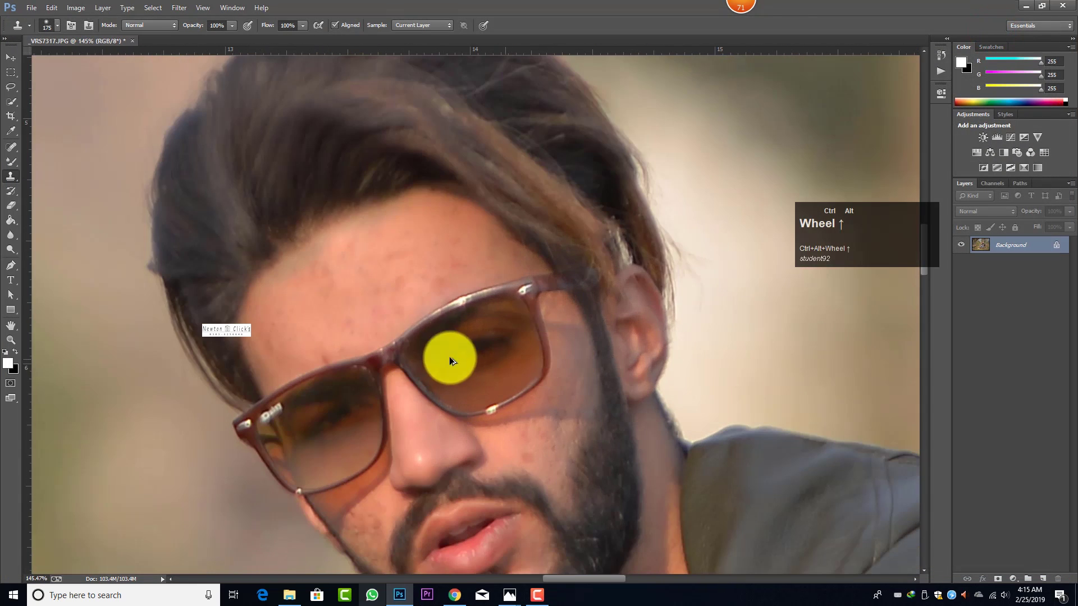
scroll(422, 267, "down", 1)
right_click(6, 160)
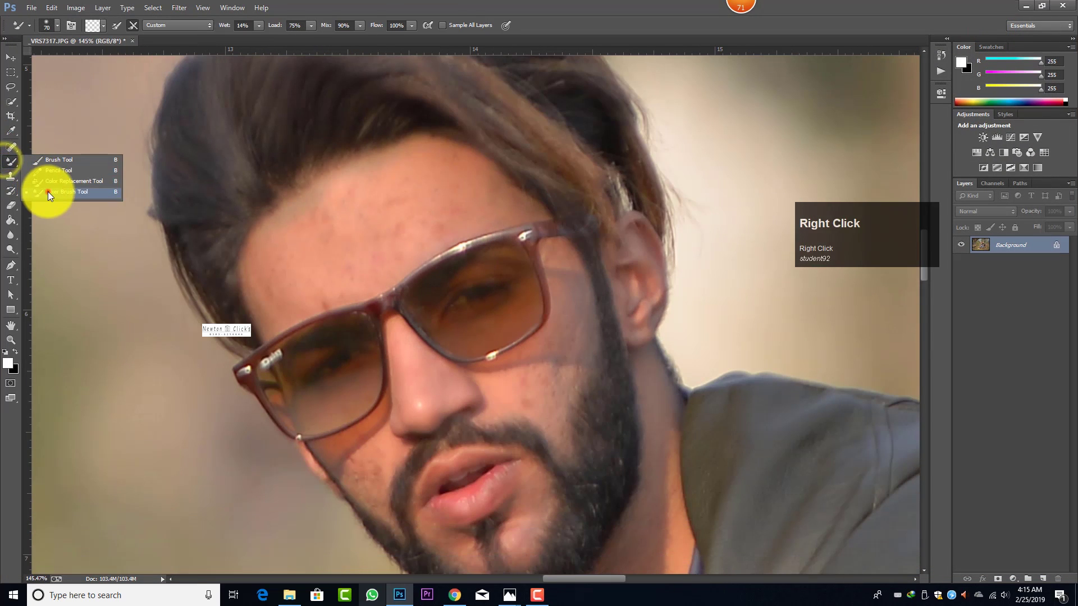
left_click(49, 191)
left_click(296, 27)
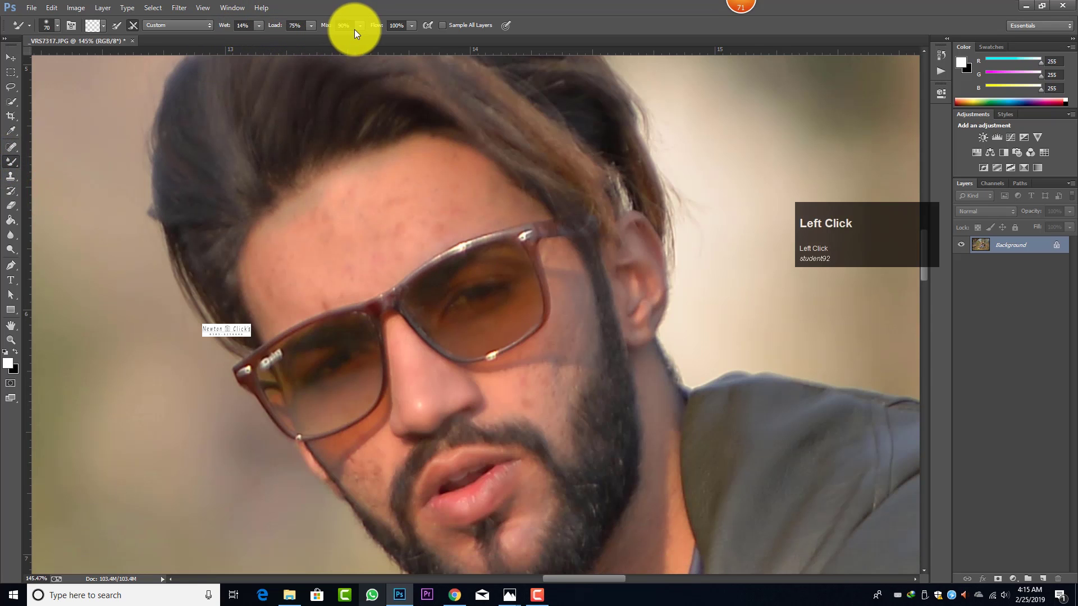
key("bracketleft")
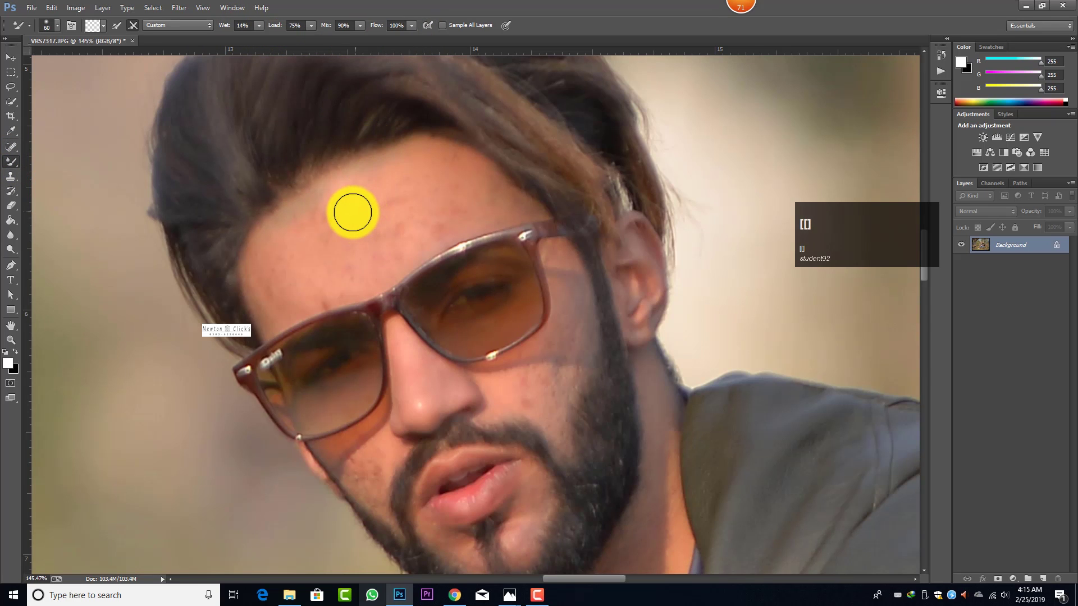
key("bracketright")
key("bracketright")
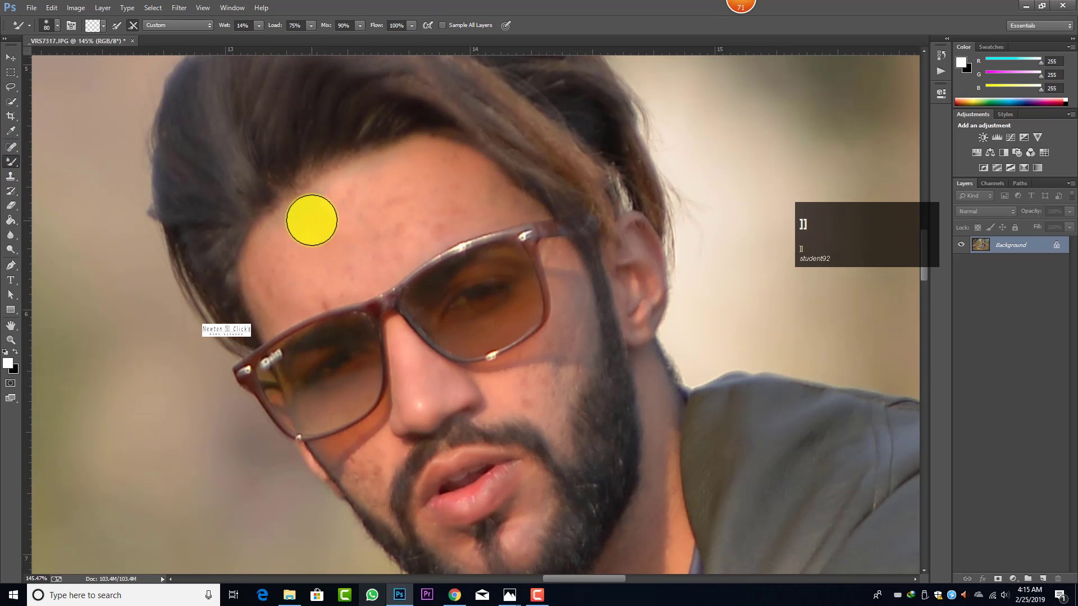
mouse_move(312, 220)
left_mouse_down()
mouse_move(277, 269)
mouse_move(305, 226)
mouse_move(407, 171)
mouse_move(435, 166)
mouse_move(467, 187)
mouse_move(439, 218)
mouse_move(397, 226)
mouse_move(409, 244)
mouse_move(422, 219)
left_mouse_up()
Step: Blend the skin at the temple and around the sunglasses' arm with the Mixer Brush at size 50
left_click_drag(490, 139, 513, 147)
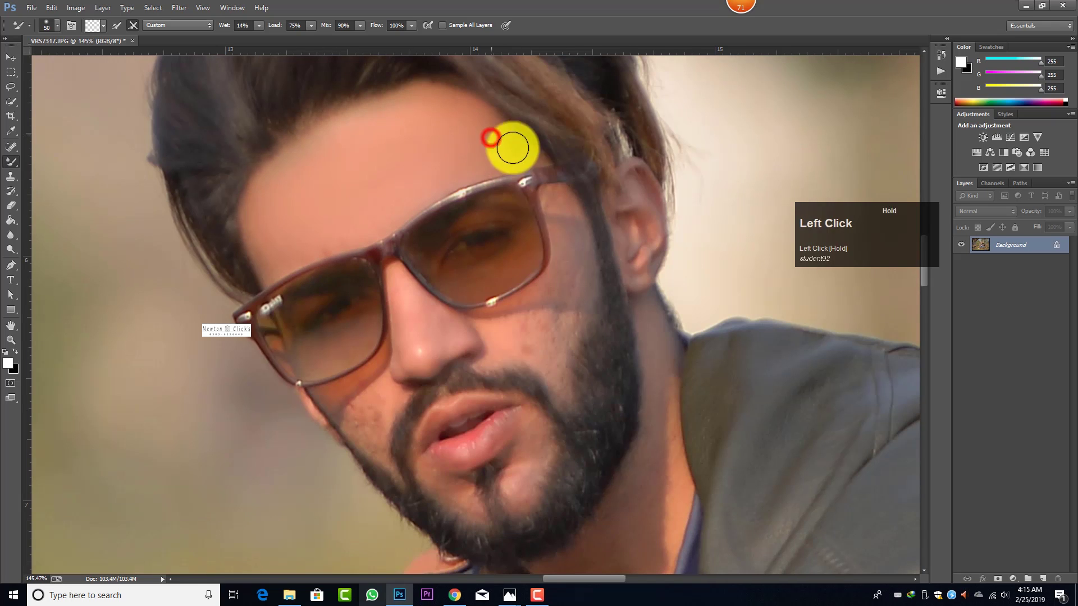
left_click_drag(574, 254, 569, 242)
key("[")
left_click_drag(564, 203, 558, 201)
left_click(497, 134)
Step: Smooth the cheek skin between the sunglasses and the beard with a smaller Mixer Brush
scroll(502, 299, "down", 1)
mouse_move(505, 294)
left_mouse_down()
mouse_move(558, 279)
mouse_move(548, 298)
left_mouse_up()
mouse_move(548, 311)
left_mouse_down()
mouse_move(560, 346)
mouse_move(566, 320)
left_mouse_up()
key("[")
key("[")
mouse_move(560, 248)
left_mouse_down()
mouse_move(570, 255)
mouse_move(533, 277)
left_mouse_up()
left_click_drag(543, 247, 549, 249)
mouse_move(530, 414)
left_mouse_down()
mouse_move(520, 450)
mouse_move(471, 449)
mouse_move(357, 382)
mouse_move(356, 342)
mouse_move(366, 386)
left_mouse_up()
Step: Enlarge the Mixer Brush gradually and blend the nose and the remaining uneven skin of the face
key("]")
mouse_move(417, 303)
left_mouse_down()
mouse_move(452, 287)
mouse_move(428, 361)
mouse_move(541, 337)
mouse_move(525, 308)
left_mouse_up()
key("]")
scroll(568, 230, "up", 1)
key("]")
scroll(435, 207, "down", 1)
left_click_drag(331, 212, 262, 185)
Step: Smooth the exposed skin below the face with the Mixer Brush
scroll(643, 322, "down", 2)
left_click_drag(651, 194, 660, 271)
left_click_drag(635, 428, 573, 445)
left_click_drag(679, 361, 608, 344)
Step: Continue blending the exposed skin on the upper body with a much larger Mixer Brush
scroll(498, 334, "up", 3)
scroll(631, 472, "up", 3)
key("]")
key("]")
key("]")
key("]")
key("]")
key("]")
key("]")
left_click_drag(491, 356, 487, 337)
Step: Smooth the skin of the forearm and hand resting over the knee, reducing the Mixer Brush to size 90
scroll(438, 371, "down", 4)
scroll(272, 449, "left", 5)
scroll(219, 416, "down", 2)
mouse_move(275, 391)
left_mouse_down()
mouse_move(219, 416)
mouse_move(253, 421)
left_mouse_up()
scroll(218, 416, "down", 1)
key("[")
key("[")
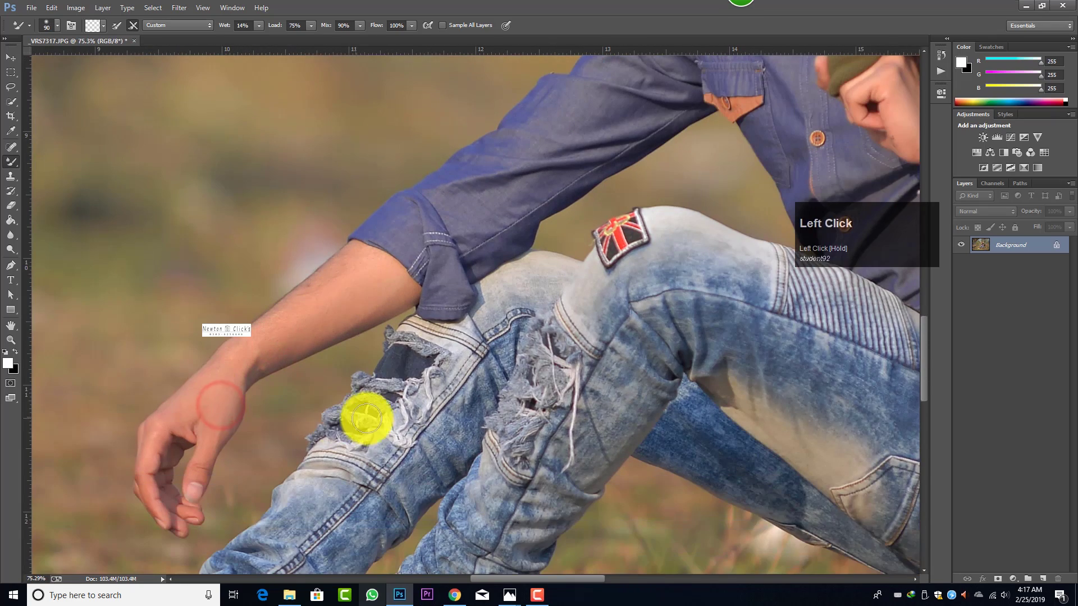
scroll(369, 419, "down", 8)
scroll(369, 419, "down", 3)
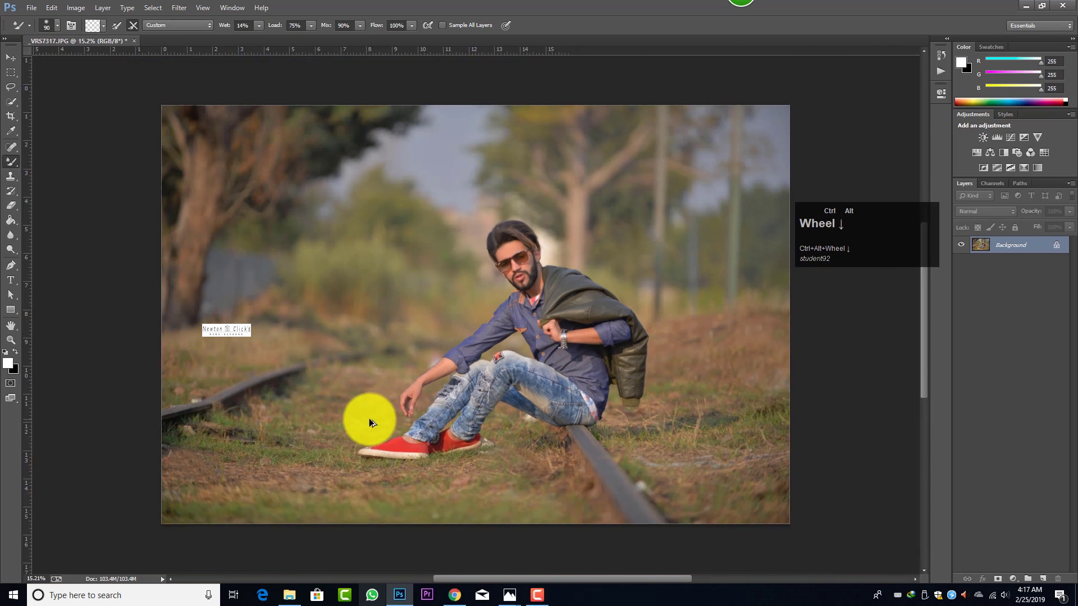
scroll(480, 362, "up", 2)
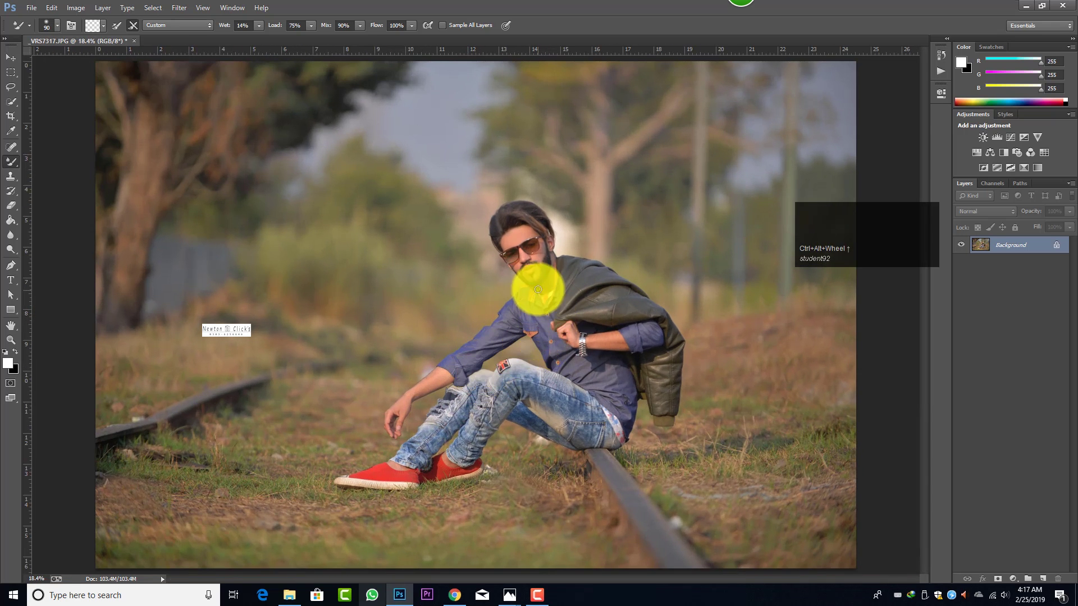
scroll(540, 269, "up", 6)
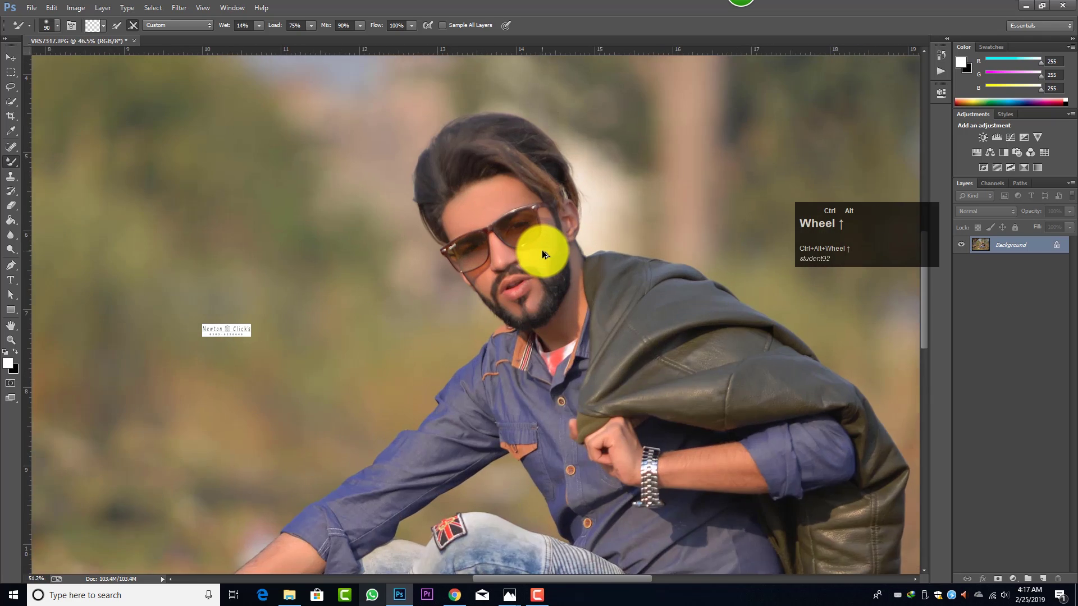
scroll(531, 255, "down", 6)
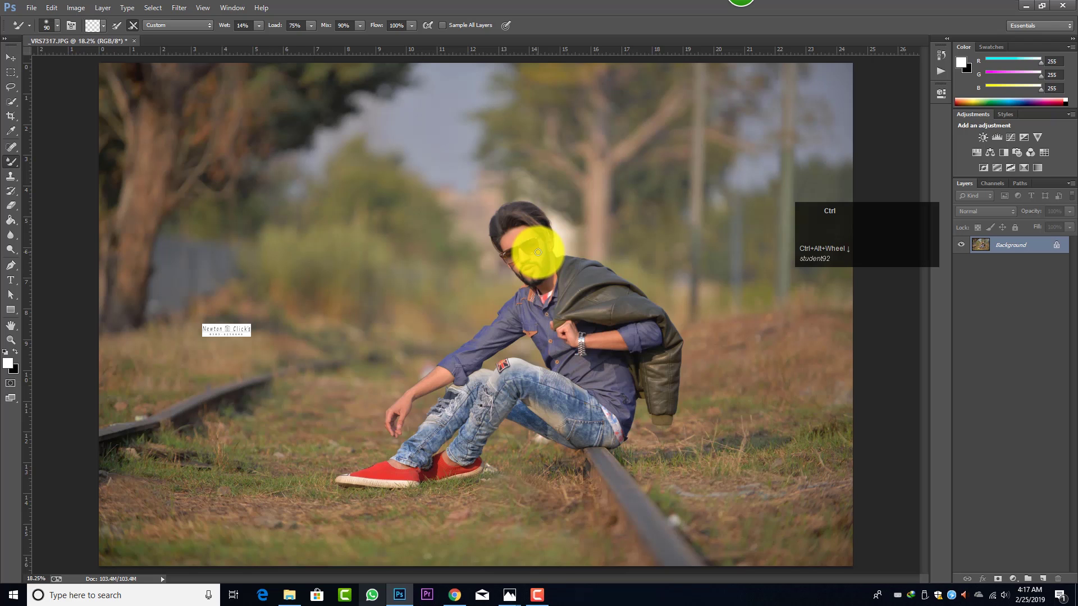
Step: Open the Camera Raw filter and set Highlights to +17, Shadows to +5, Whites to +3 and Clarity to +3
key("ctrl+shift+a")
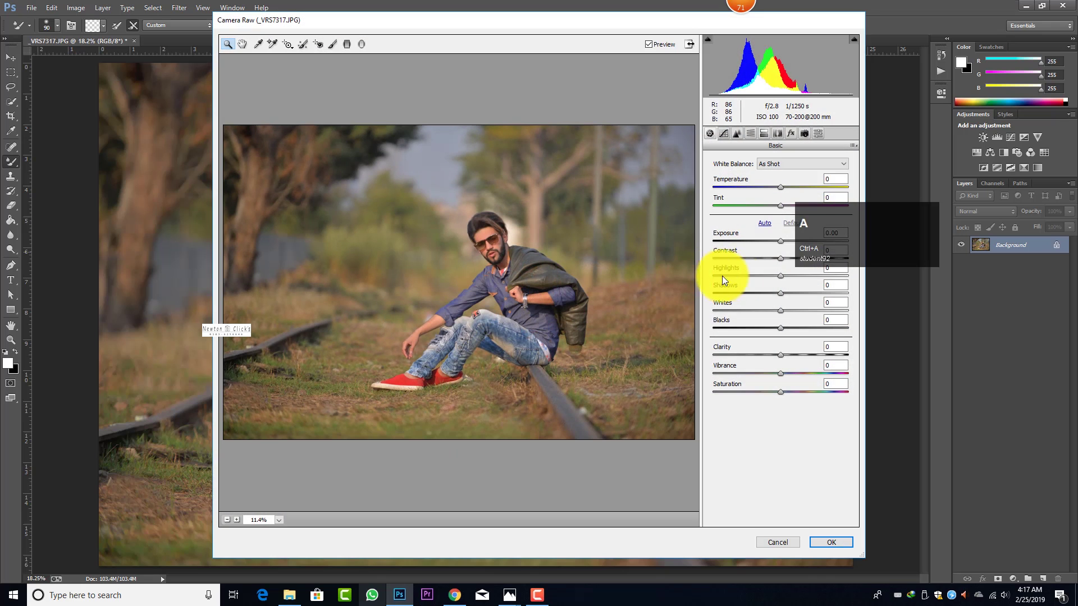
left_click(782, 271)
left_click_drag(782, 274, 783, 309)
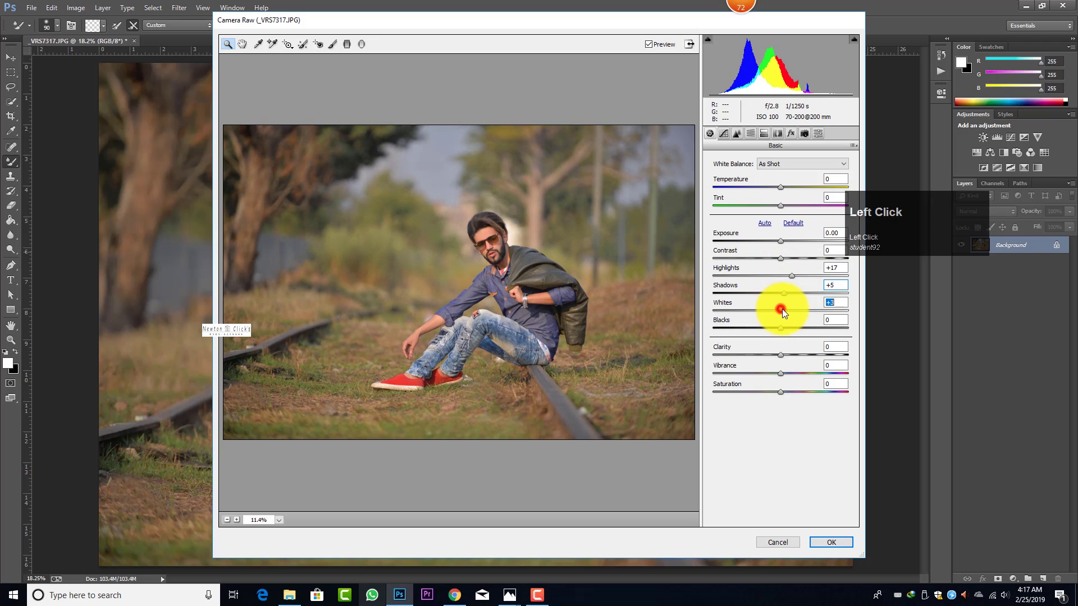
left_click_drag(780, 355, 782, 356)
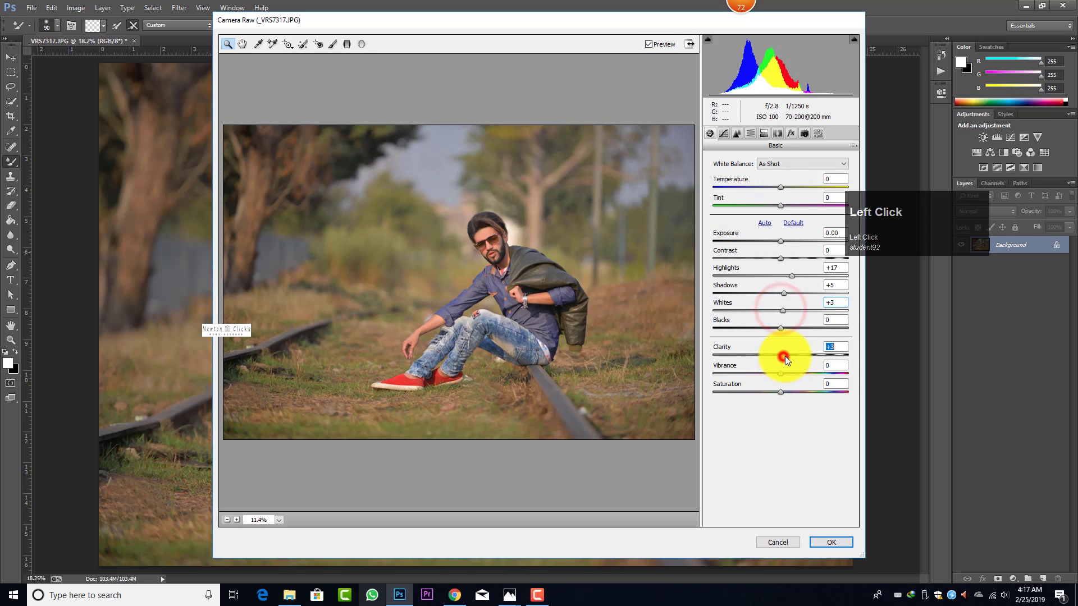
Step: Add a small amount of sharpening in Camera Raw and apply the filter to the photo
left_click(736, 134)
left_click(722, 177)
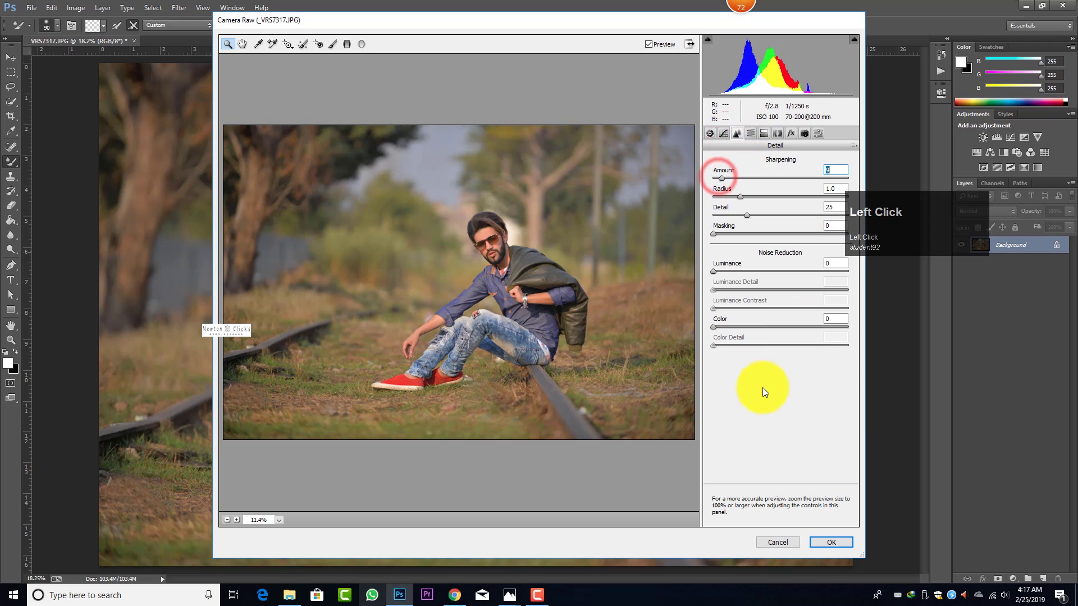
left_click(831, 542)
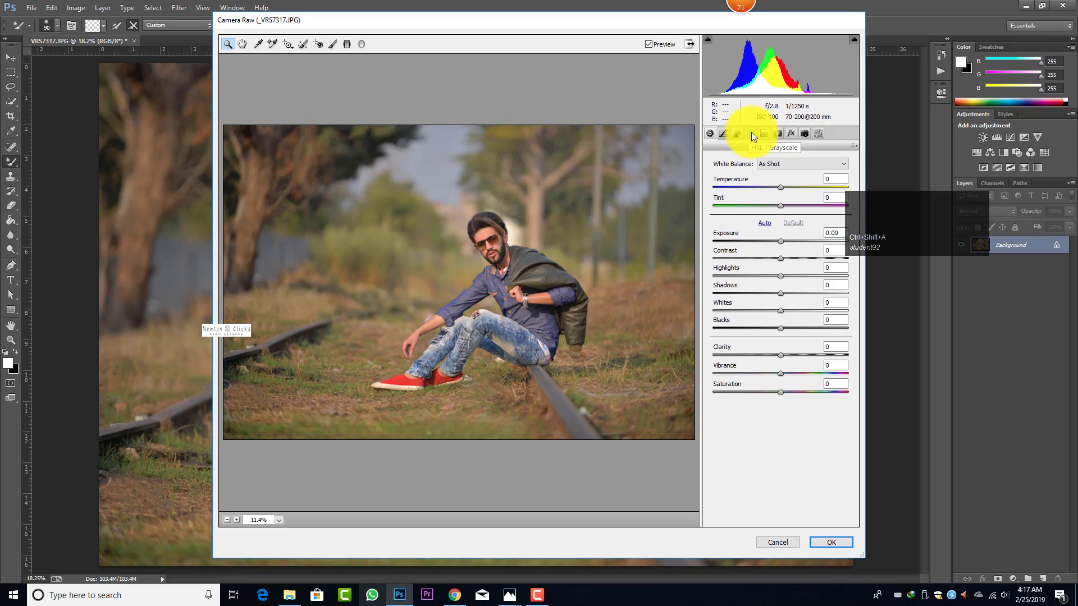
Step: Set the Greens hue to -100 in the HSL adjustments of a new Camera Raw pass
left_click(751, 132)
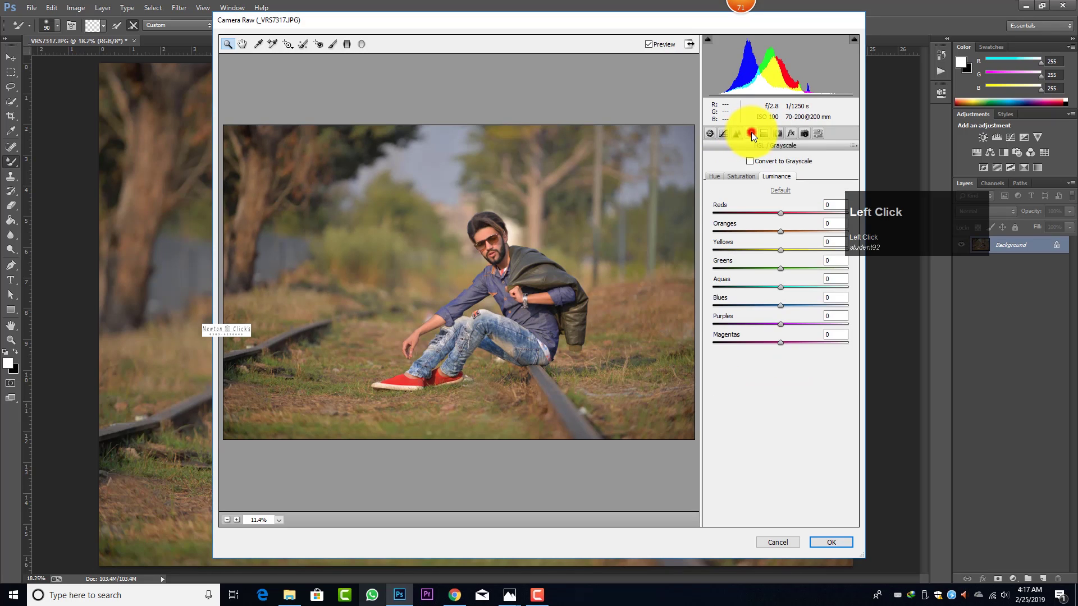
left_click(715, 176)
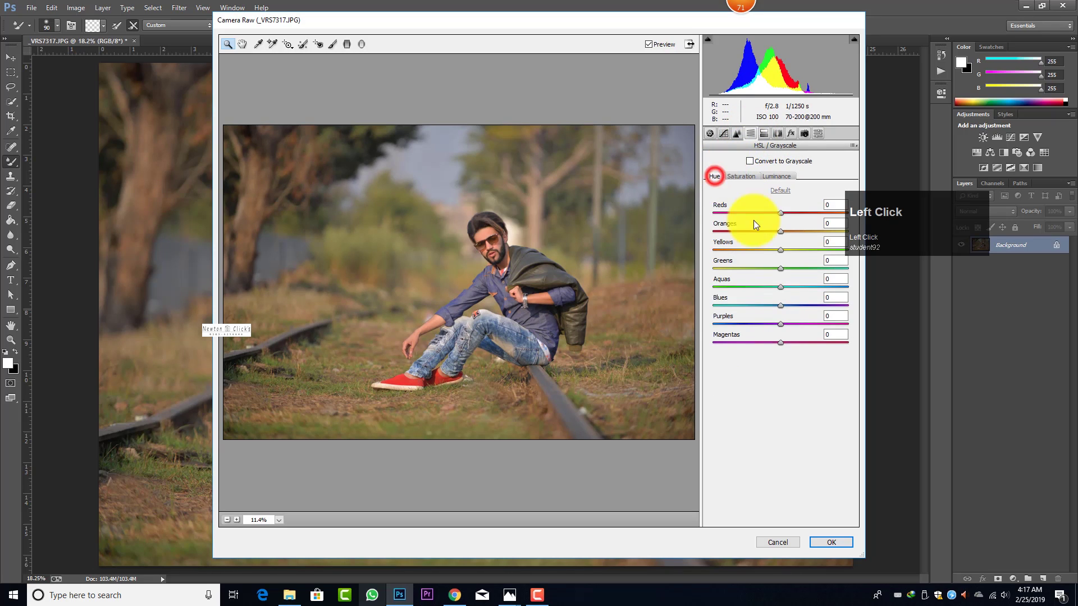
left_click_drag(716, 264, 705, 262)
Step: Set the HSL saturation of Reds to +60, Oranges to +10, Yellows to -96 and Greens to -82
left_click(746, 175)
mouse_move(781, 212)
left_mouse_down()
mouse_move(814, 212)
mouse_move(808, 231)
mouse_move(791, 231)
left_mouse_up()
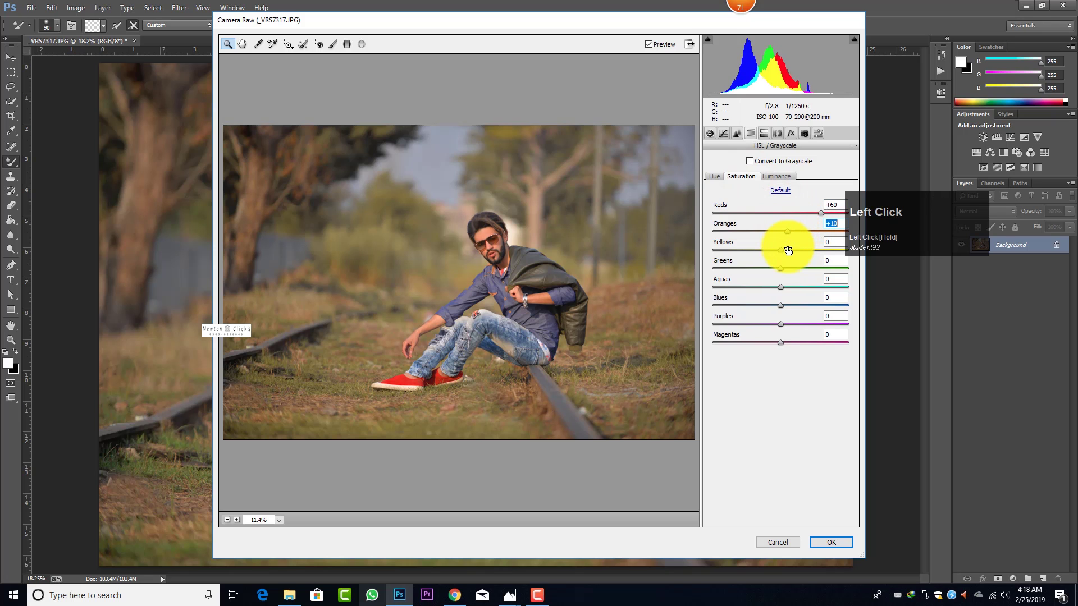
left_click_drag(782, 250, 716, 248)
left_click_drag(779, 269, 724, 267)
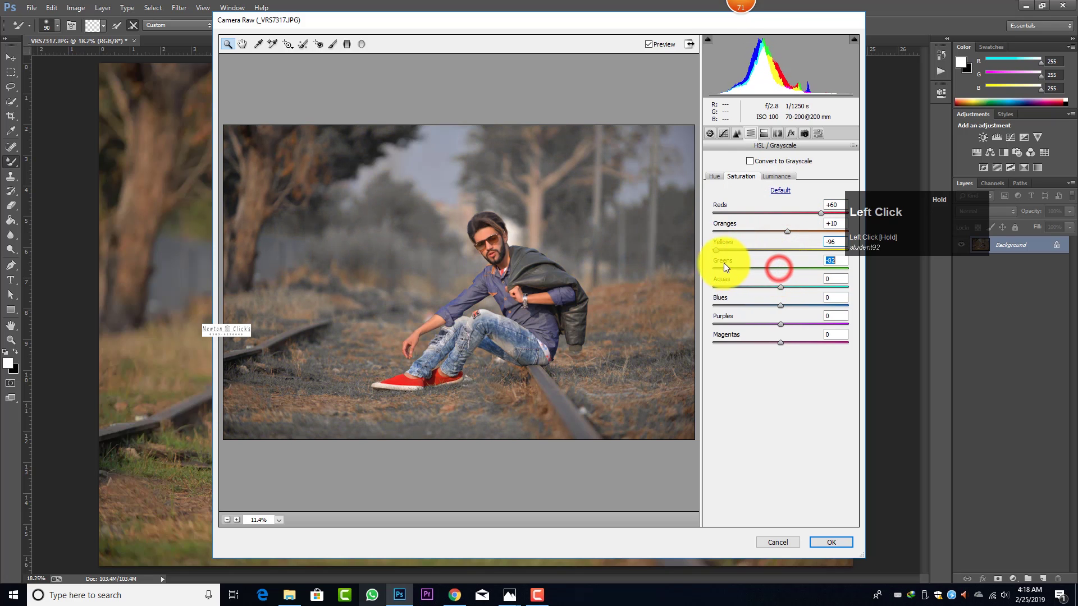
Step: Set the HSL saturation of Greens and Magentas to -100, Purples to -99, Aquas to -39 and Blues to -48
left_click_drag(784, 287, 726, 286)
left_click_drag(781, 306, 712, 320)
left_click_drag(779, 343, 709, 337)
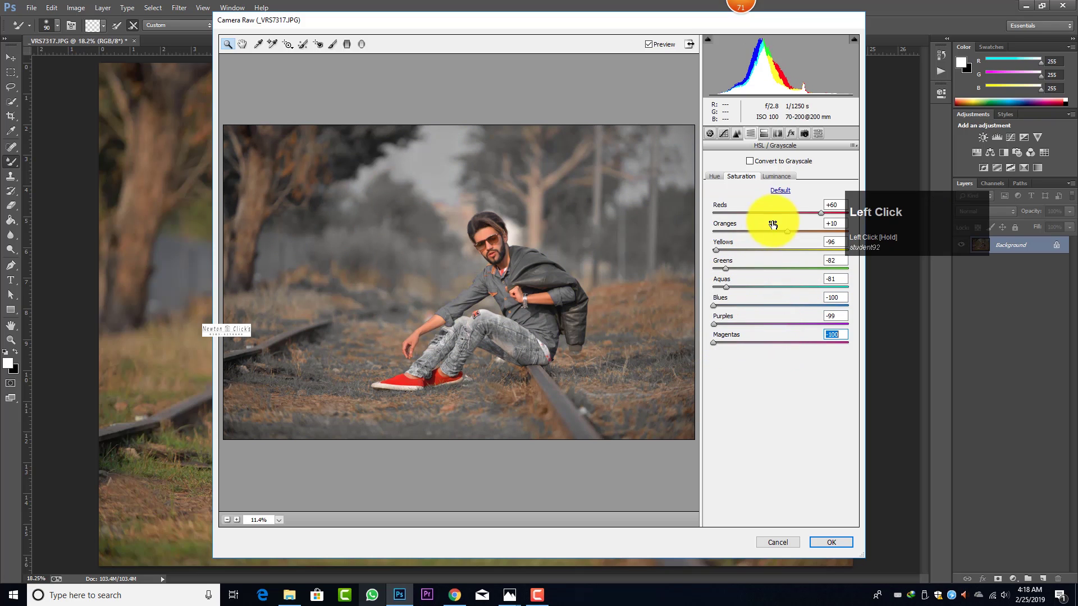
mouse_move(738, 287)
left_mouse_down()
mouse_move(715, 285)
mouse_move(708, 265)
mouse_move(754, 285)
mouse_move(741, 300)
mouse_move(773, 298)
mouse_move(751, 297)
left_mouse_up()
left_click(722, 267)
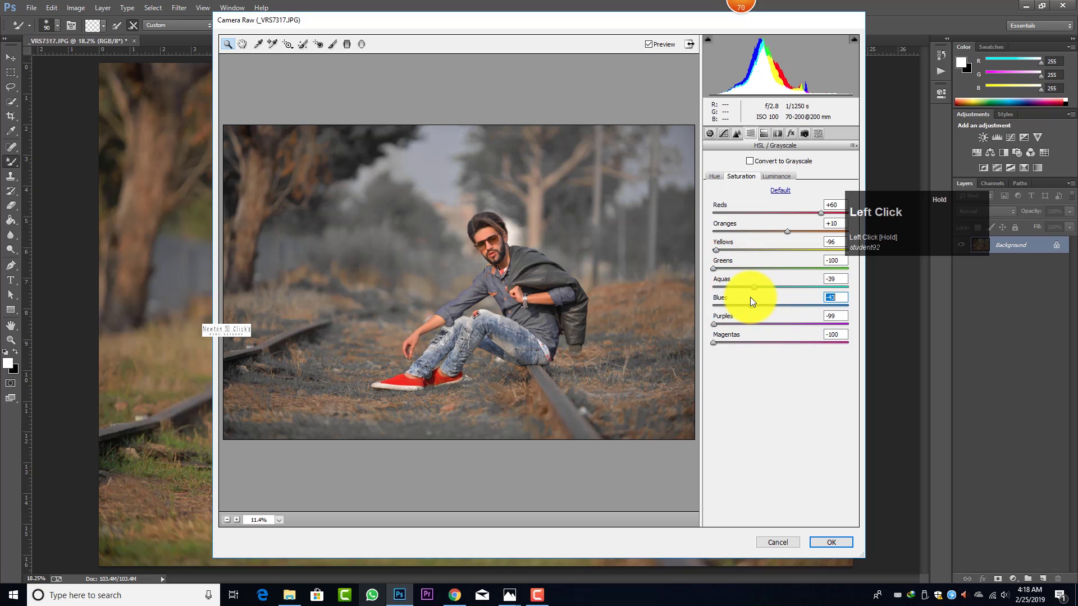
Step: Shift the HSL hue of Blues to -43 and Oranges to +8
left_click(713, 178)
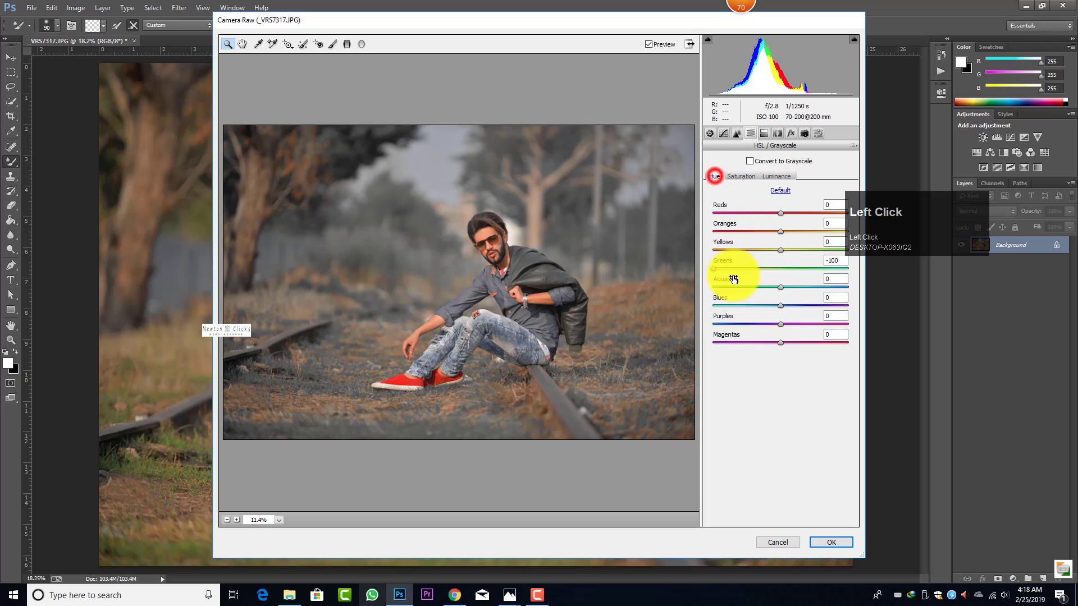
left_click(725, 305)
left_click_drag(733, 306, 810, 299)
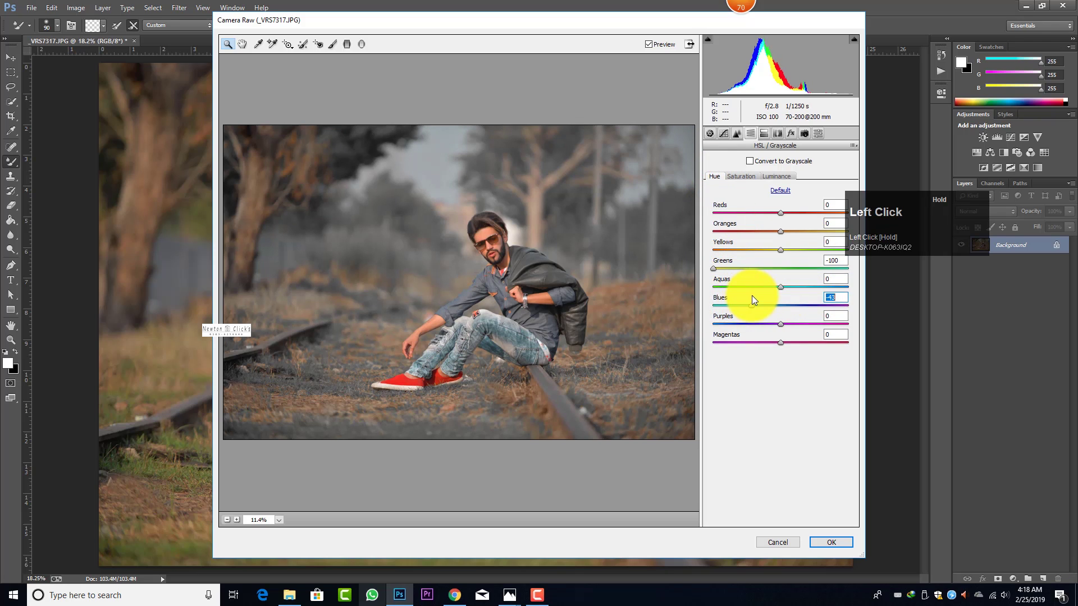
left_click(749, 176)
left_click(776, 177)
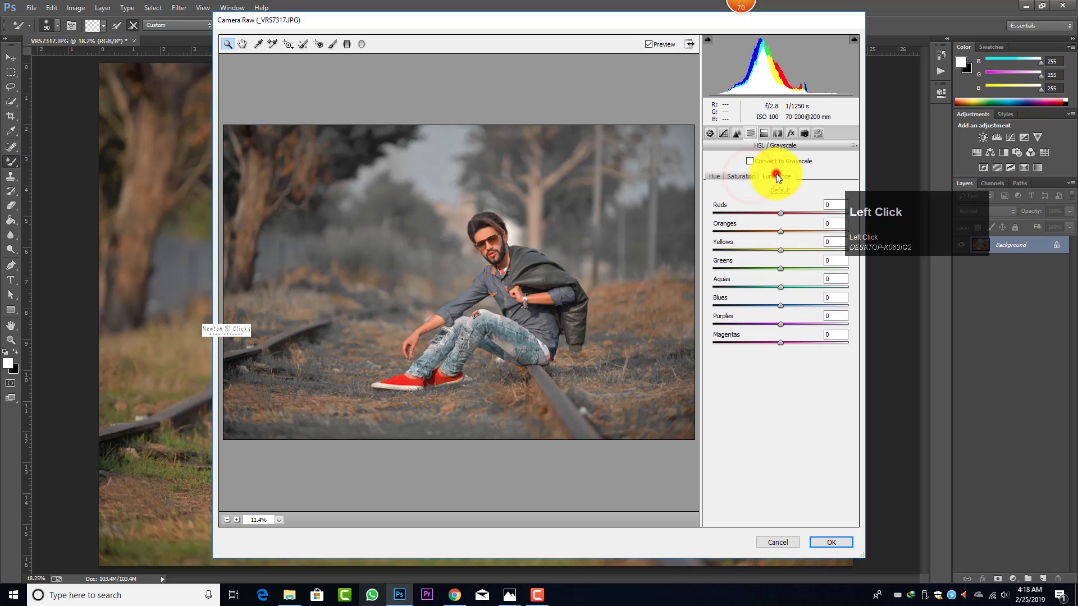
left_click(719, 175)
left_click(780, 230)
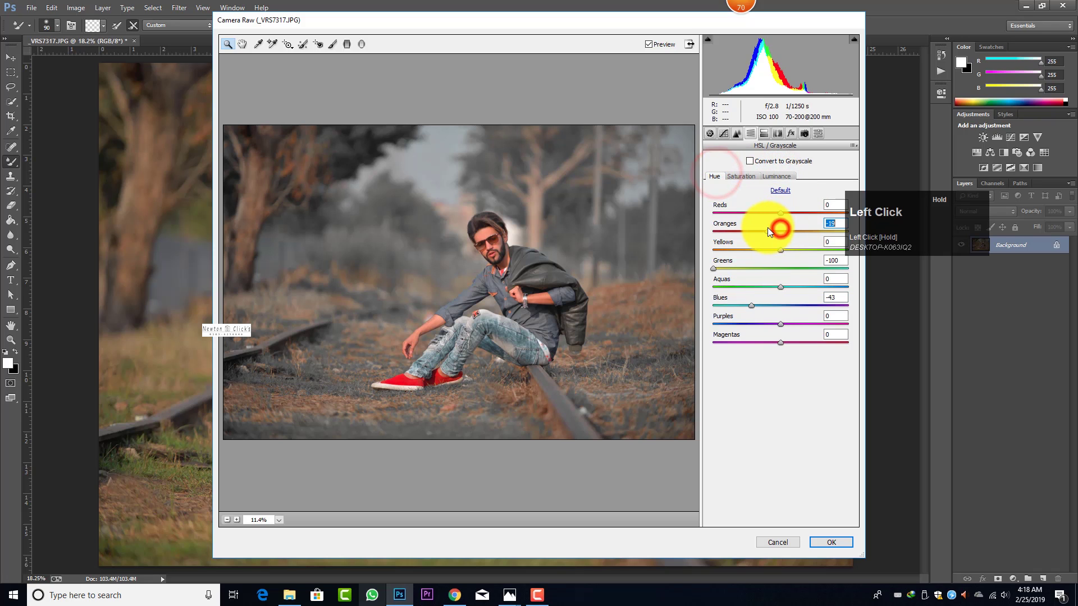
left_click(785, 177)
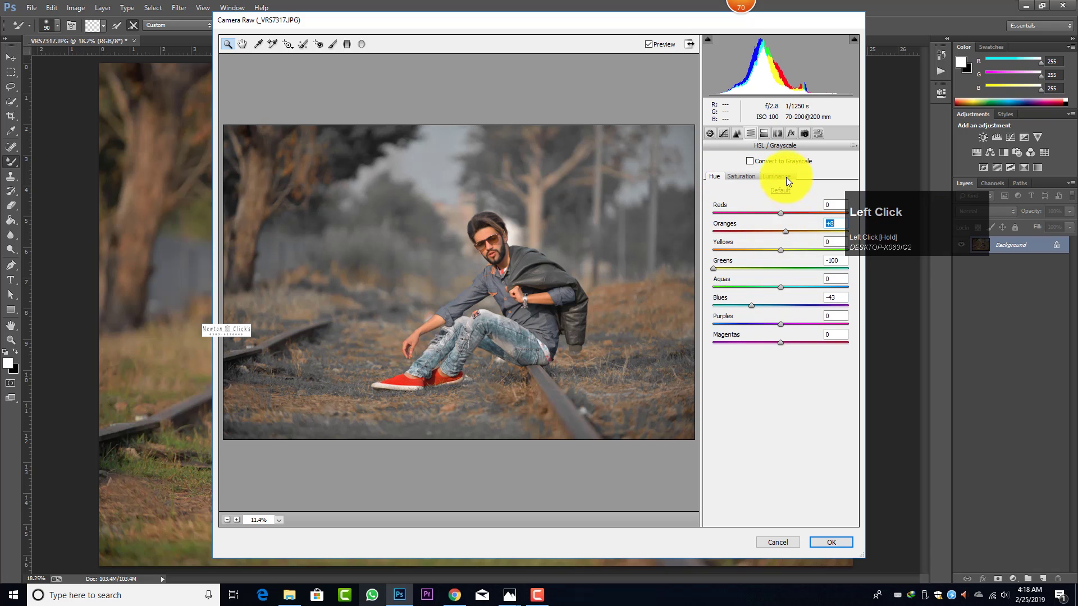
Step: Set the HSL saturation of Reds to +91 and Oranges to 0, and apply the Camera Raw filter
left_click_drag(782, 231, 839, 212)
left_click(752, 177)
left_click(776, 176)
left_click(749, 177)
left_click_drag(785, 229, 788, 331)
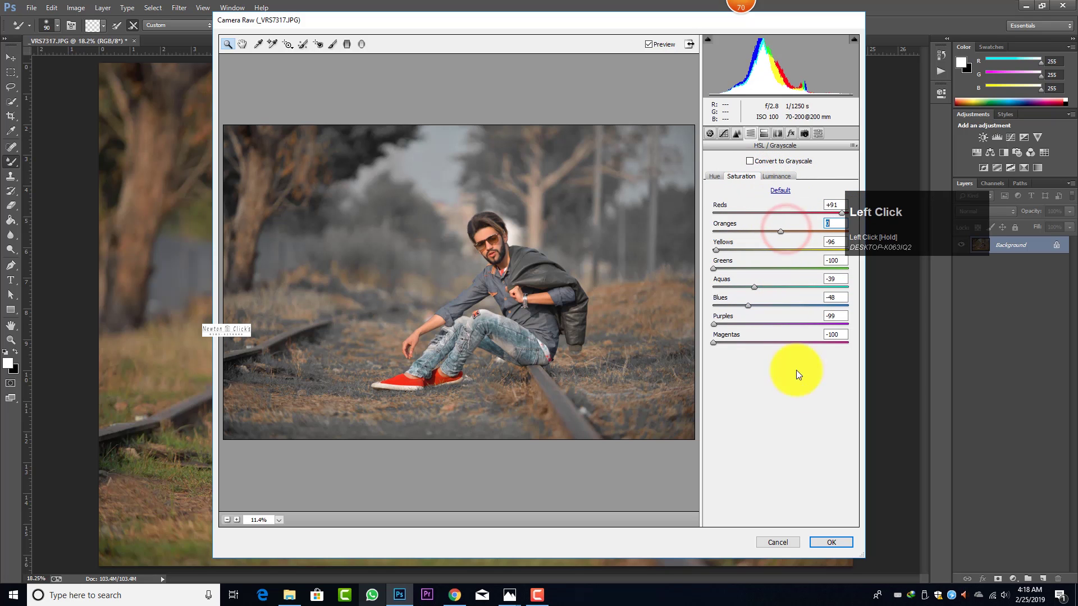
left_click(826, 540)
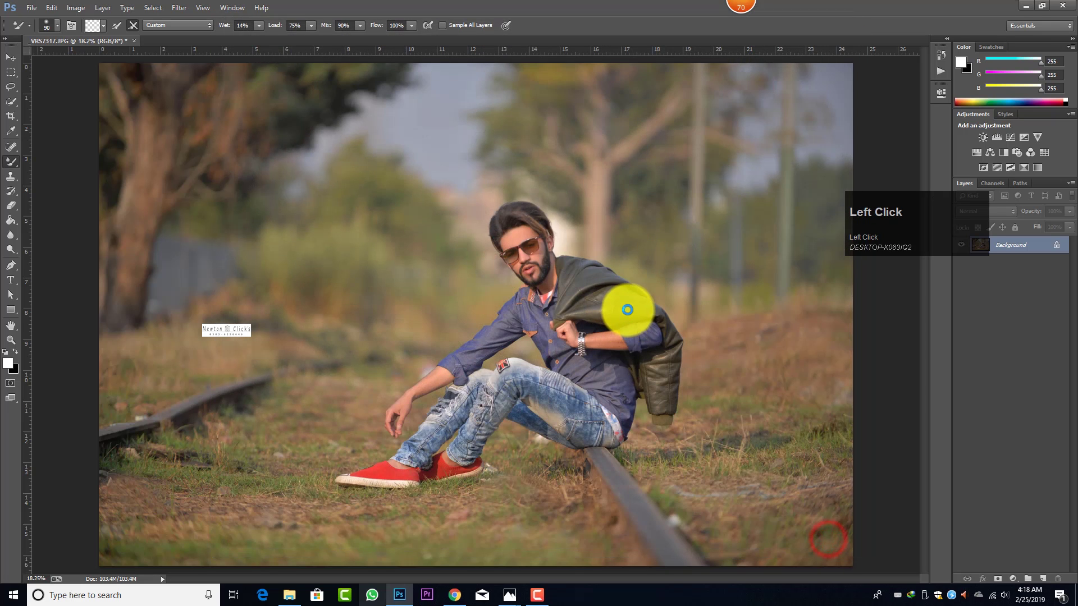
Step: Reopen the Camera Raw filter and set the Camera Calibration Red Primary hue to -6 and saturation to -23
key("ctrl+shift+a")
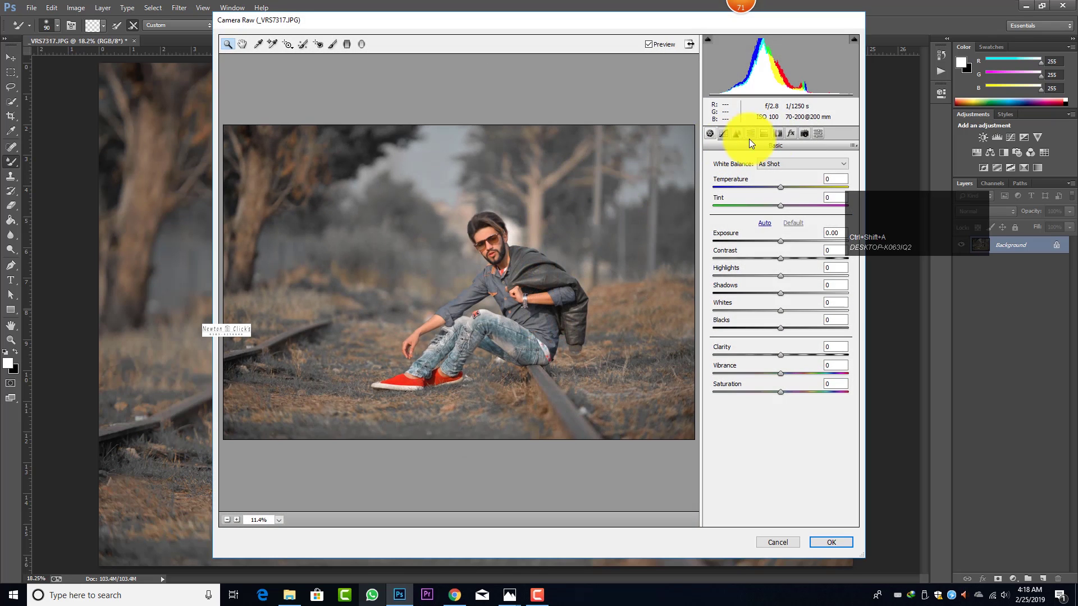
left_click(804, 134)
left_click_drag(782, 257, 778, 235)
left_click(774, 256)
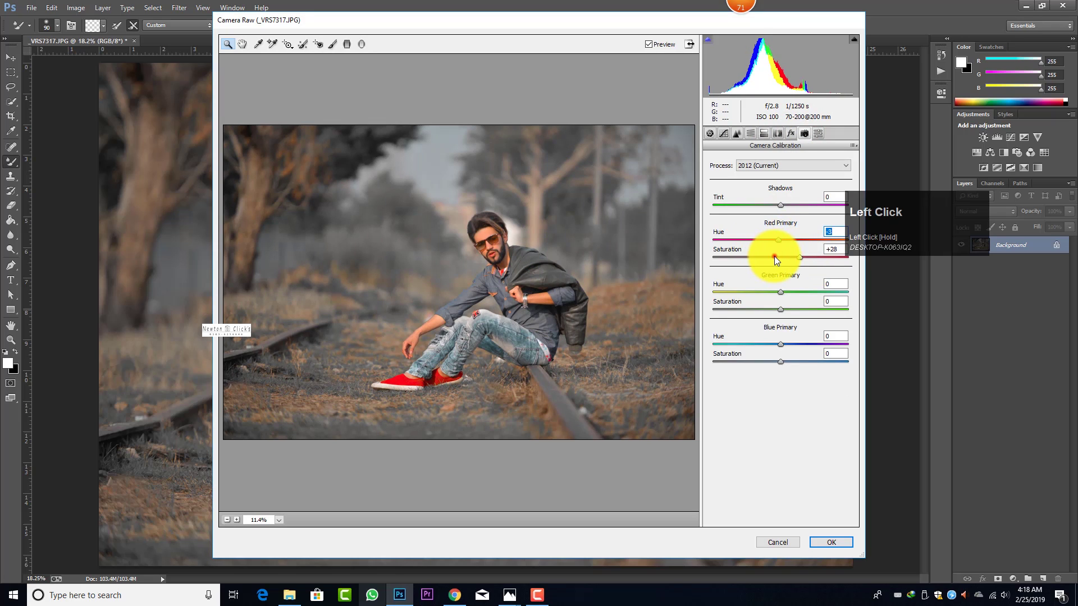
left_click_drag(763, 257, 779, 239)
Step: Set the Green Primary hue to +53 and saturation to +40, and the Blue Primary hue to -14 and saturation to -22
left_click_drag(785, 310, 863, 300)
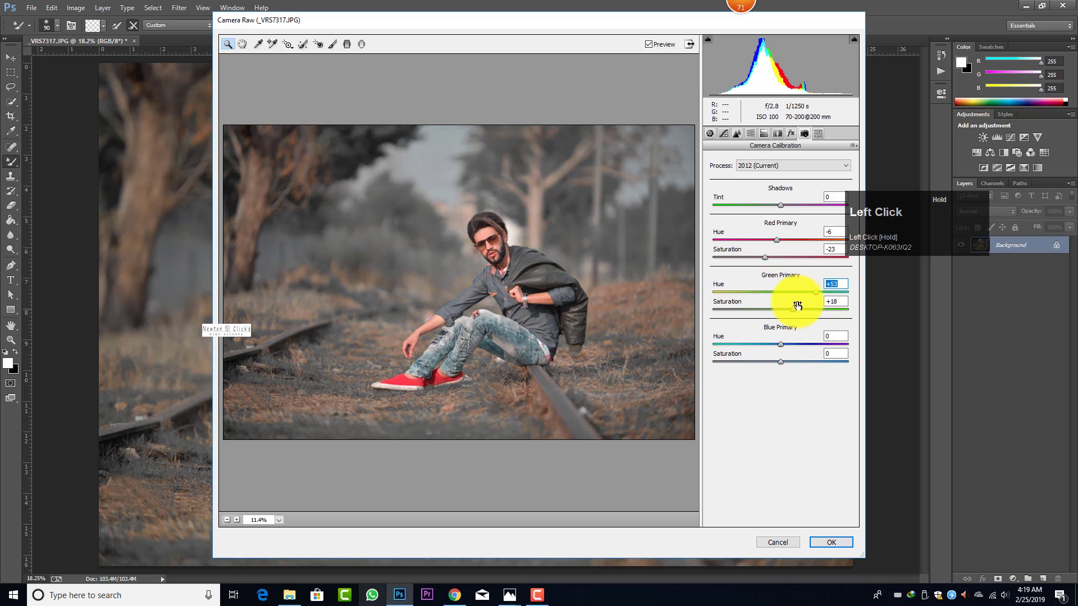
left_click_drag(792, 310, 807, 309)
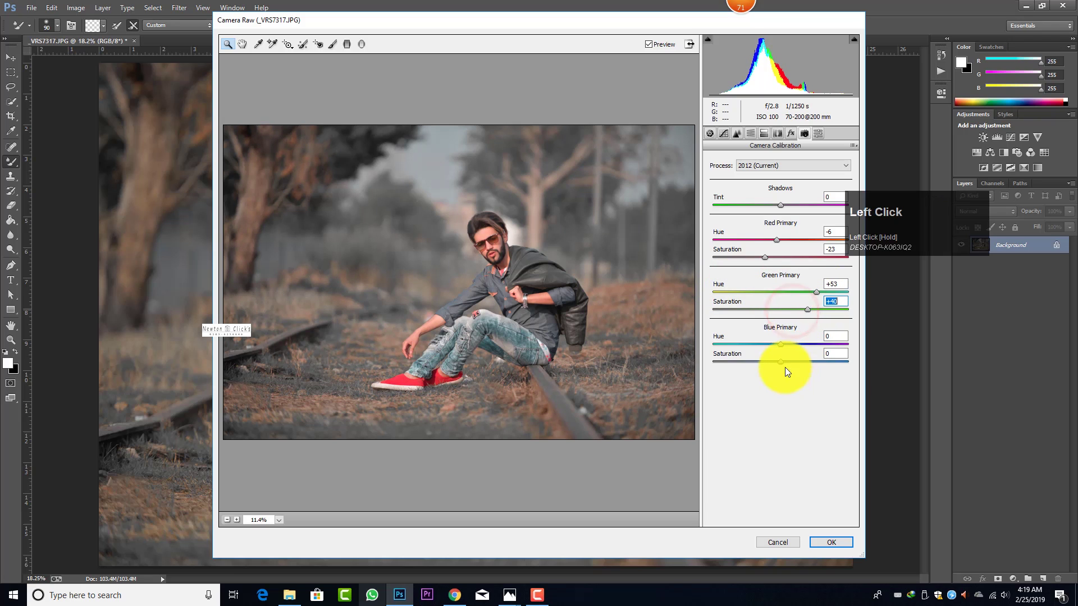
left_click_drag(753, 362, 770, 342)
left_click(766, 360)
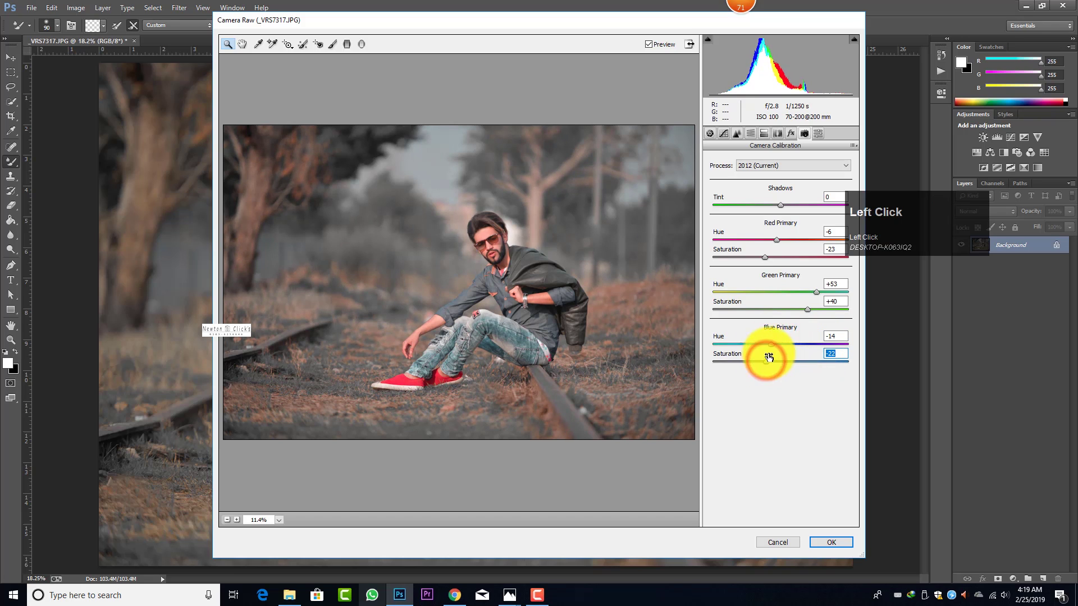
Step: Set Green Primary saturation to +18 and Blue Primary hue to +19, raise Blue Primary saturation slightly, and apply the Camera Raw filter
left_click_drag(786, 308, 790, 312)
mouse_move(766, 361)
left_mouse_down()
mouse_move(746, 358)
mouse_move(763, 343)
mouse_move(799, 360)
mouse_move(767, 356)
mouse_move(798, 342)
mouse_move(775, 361)
left_mouse_up()
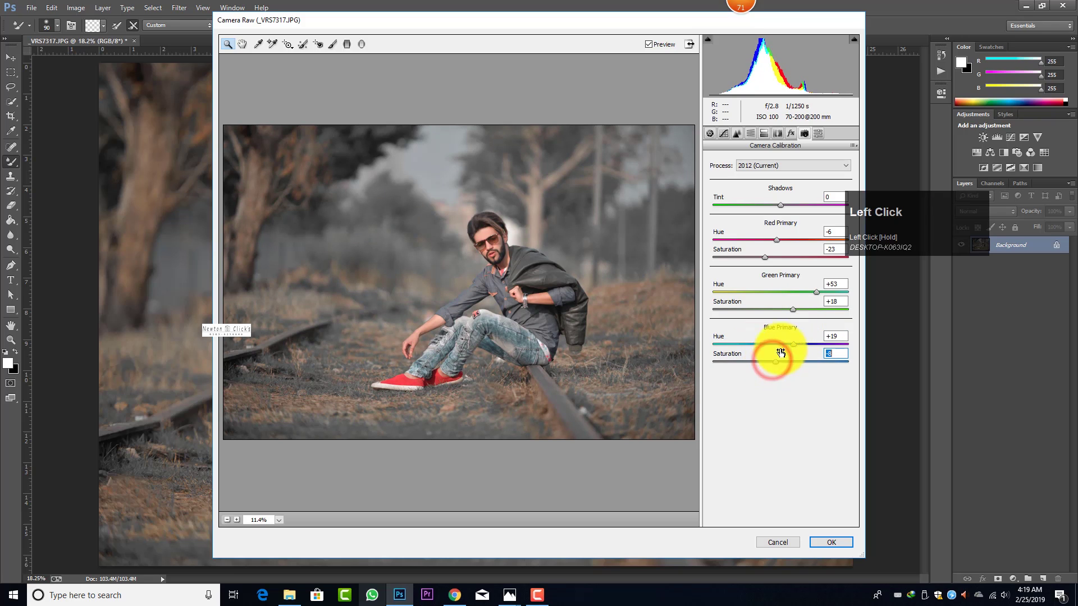
left_click(839, 541)
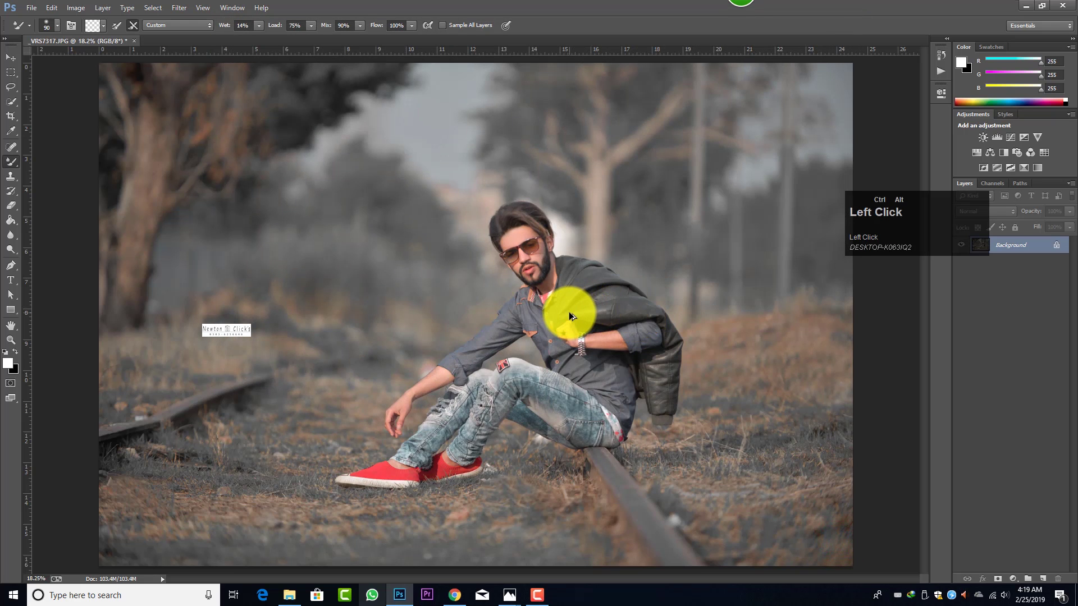
Step: Add a Camera Raw post-crop vignette with an amount of -17 and apply the filter
scroll(568, 311, "down", 3)
scroll(568, 312, "up", 3)
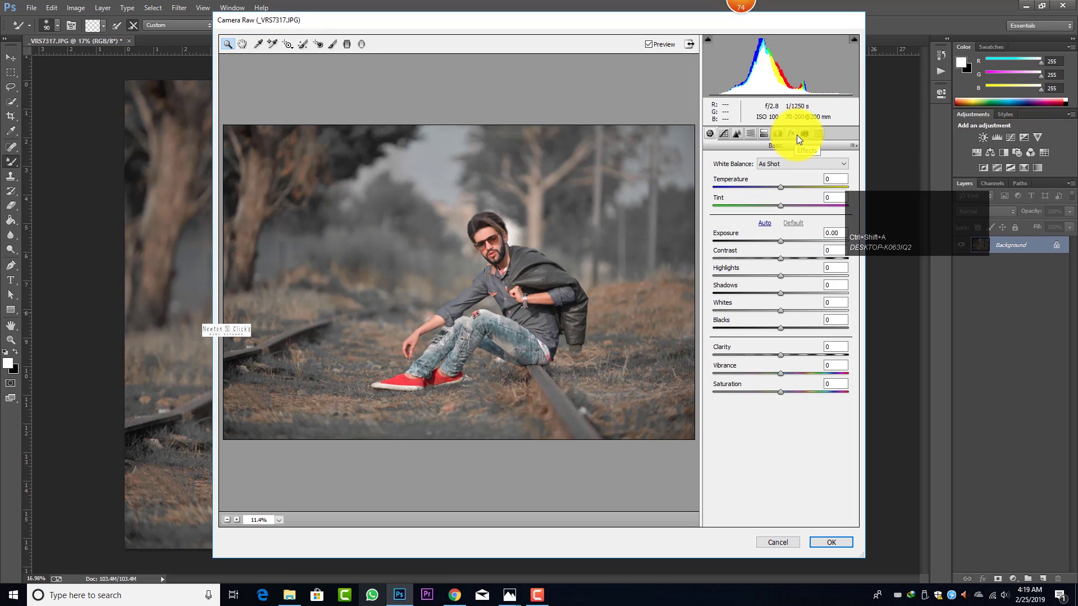
left_click(794, 134)
left_click_drag(784, 273, 777, 276)
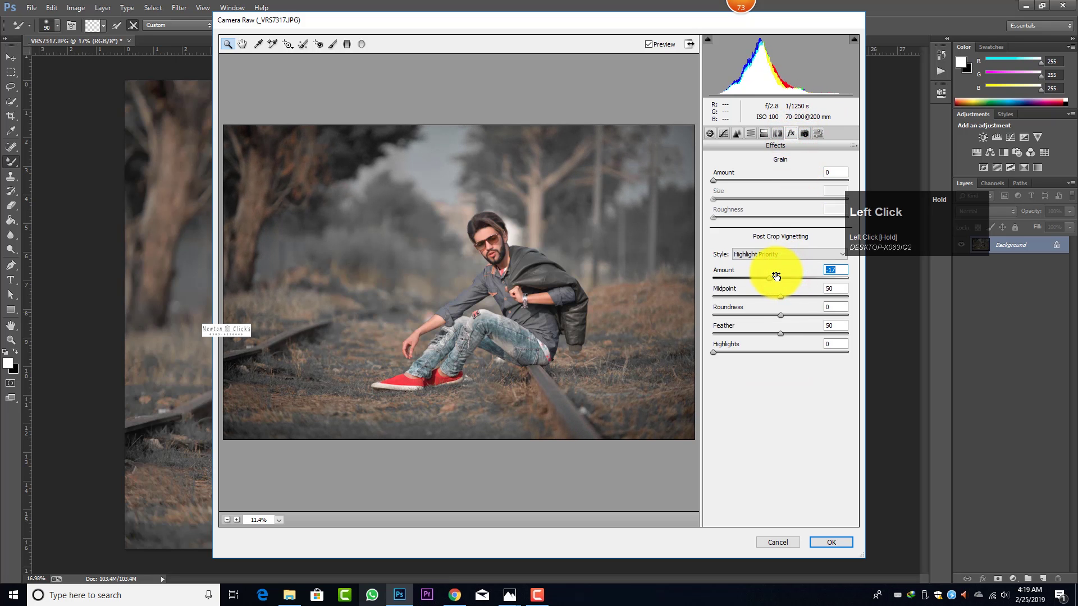
left_click(831, 543)
scroll(527, 248, "up", 1)
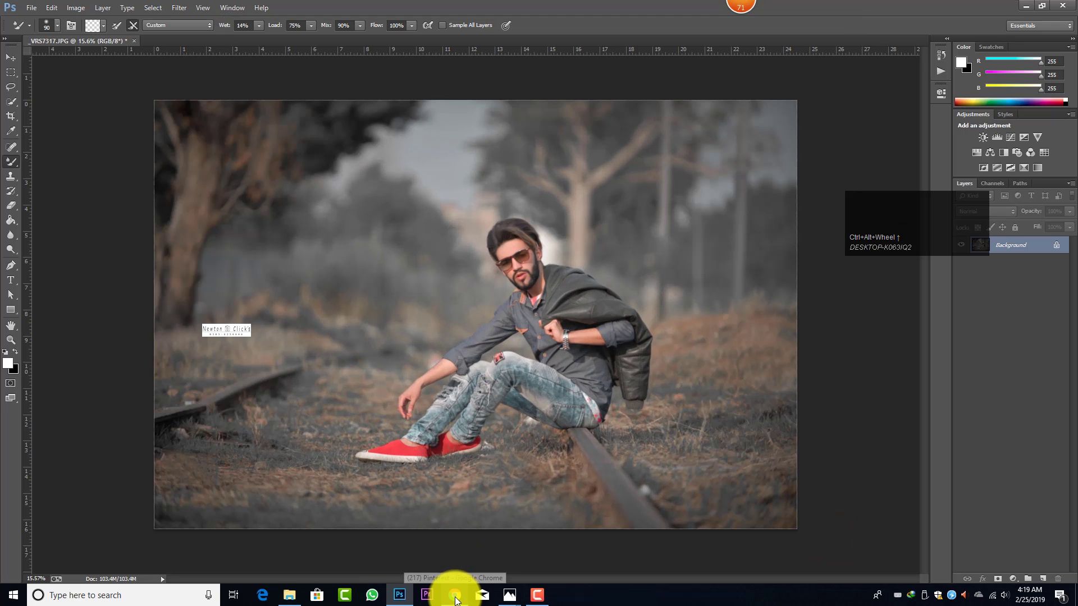
Step: Place the white brush-stroke image 4 from the pngg new folder into the photo, on the empty area beside the man
left_click(298, 600)
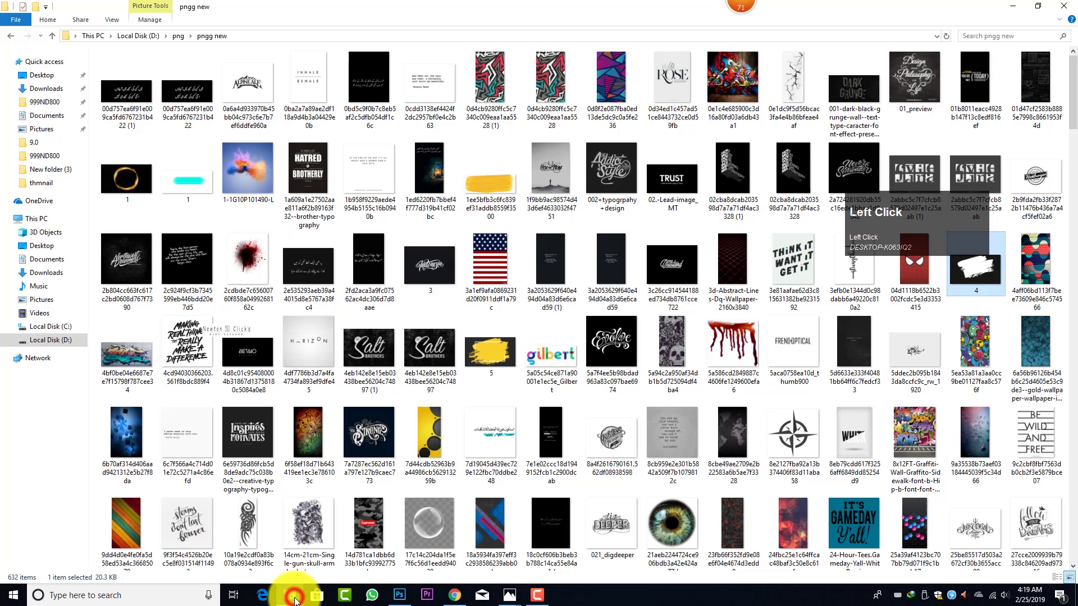
left_click_drag(963, 275, 543, 223)
left_click_drag(493, 296, 342, 263)
left_click(565, 25)
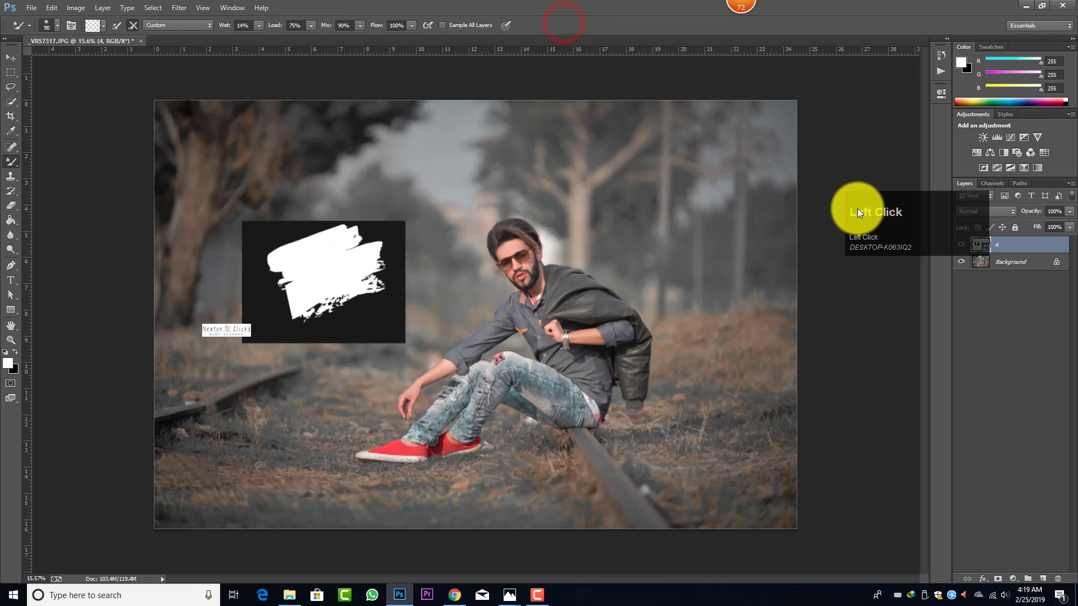
Step: Set the brush-stroke layer's blend mode to Lighten and rasterize the layer
left_click(981, 212)
left_click(979, 228)
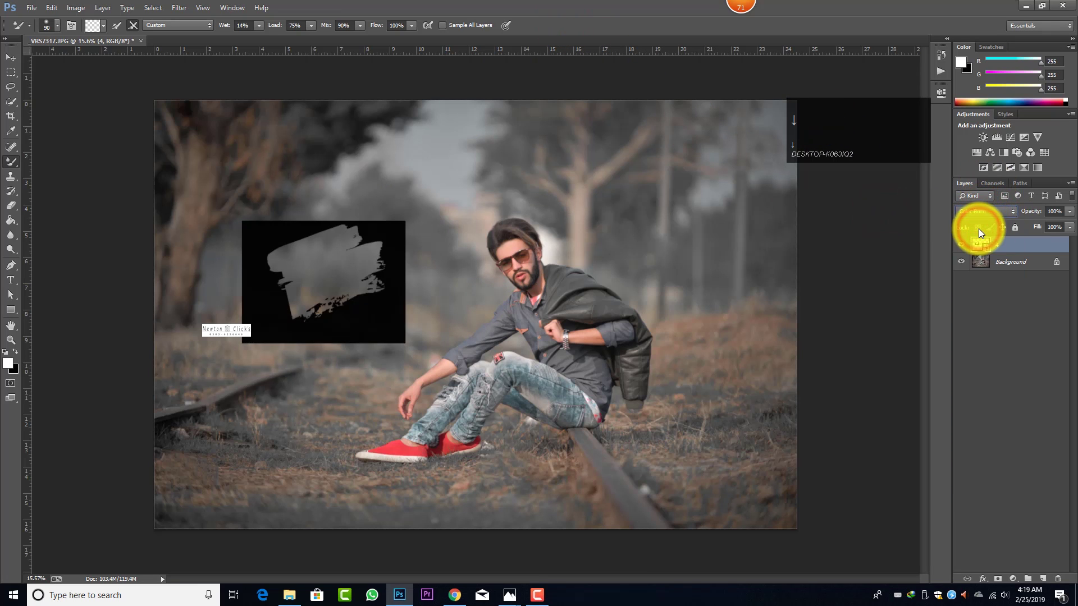
key("Down")
key("Down")
key("Down")
key("Down")
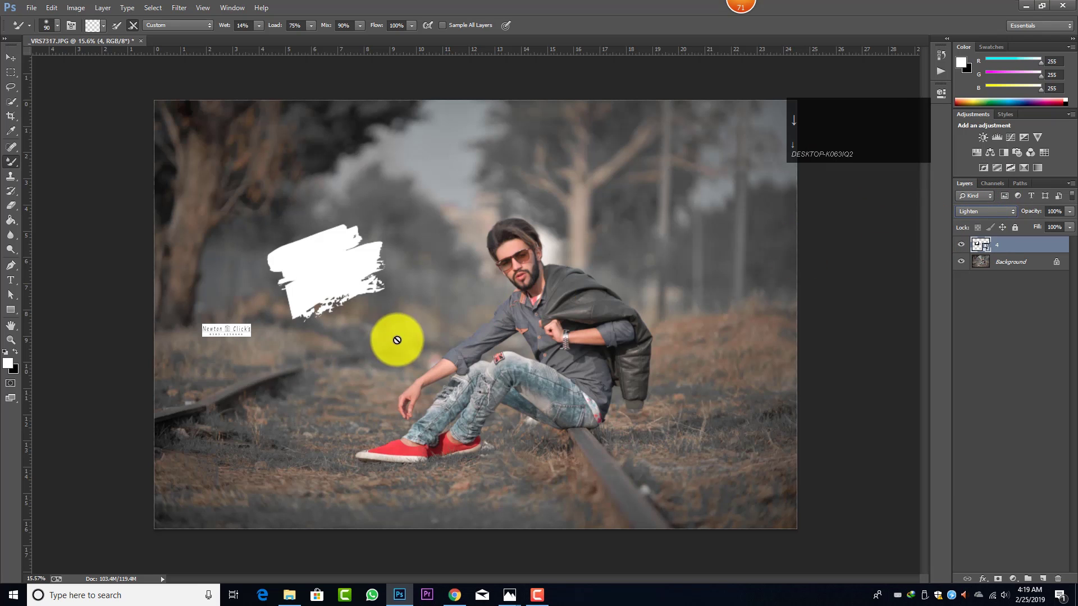
left_click(349, 297)
left_click(499, 225)
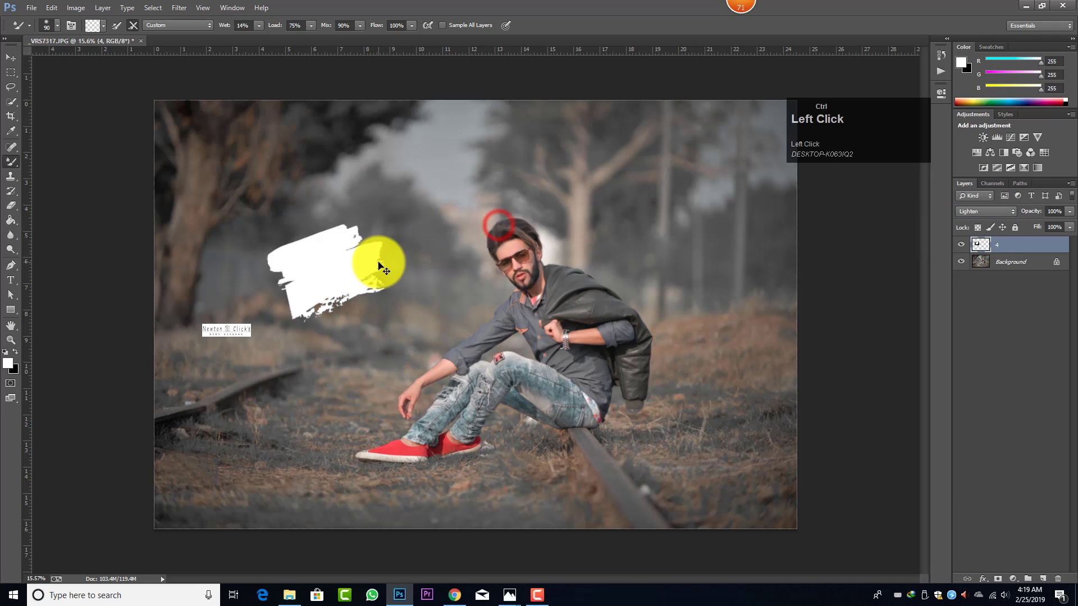
Step: Transform the white brush stroke to about 161% width and 87% height, tilt it counterclockwise, and place it above the left rail
key("ctrl+t")
left_click_drag(349, 272, 305, 317)
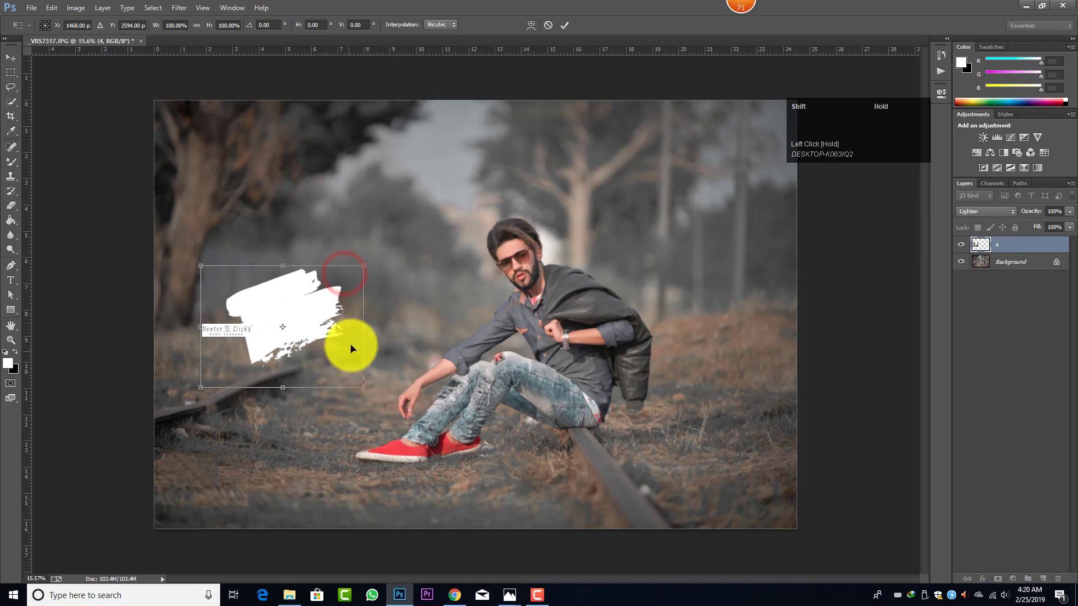
left_click_drag(367, 269, 489, 272)
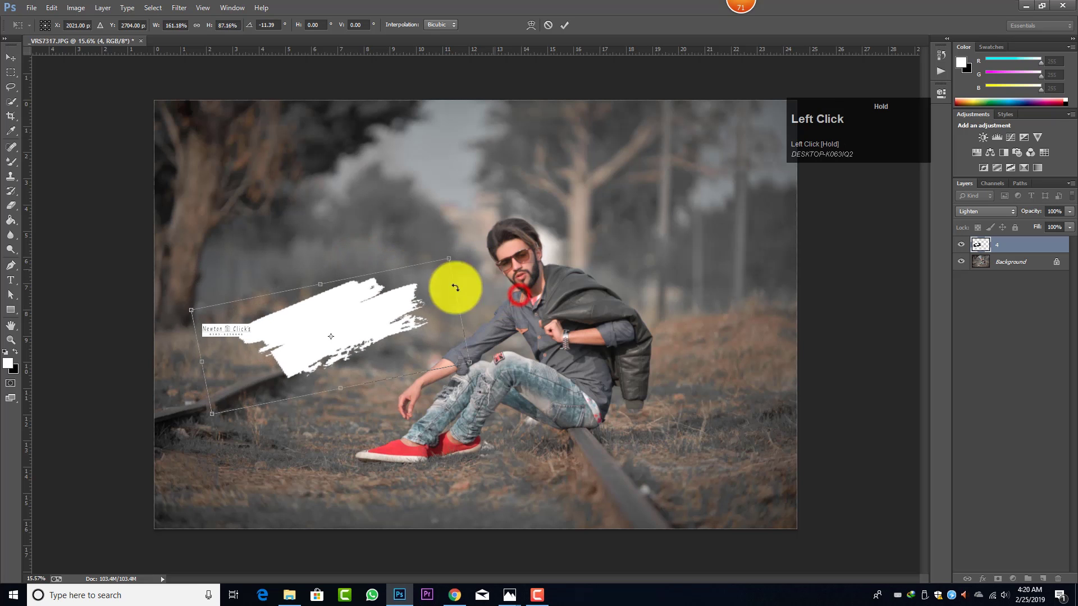
left_click_drag(366, 313, 341, 311)
left_click_drag(502, 338, 517, 321)
left_click_drag(398, 317, 385, 306)
left_click(564, 26)
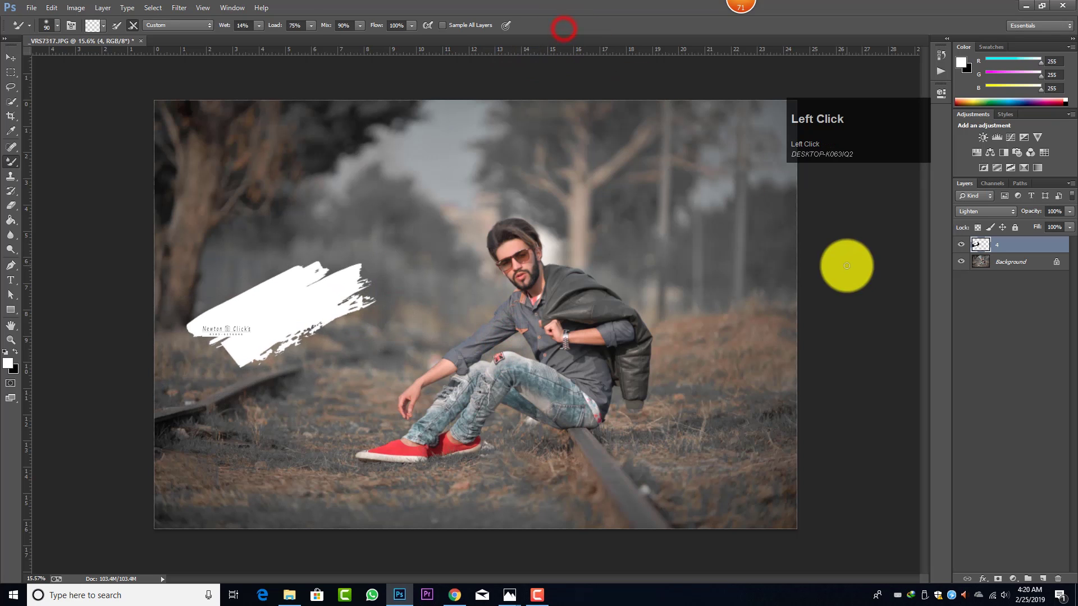
Step: Convert the locked Background into a regular layer named Layer 0
left_click(1017, 261)
double_click(1056, 262)
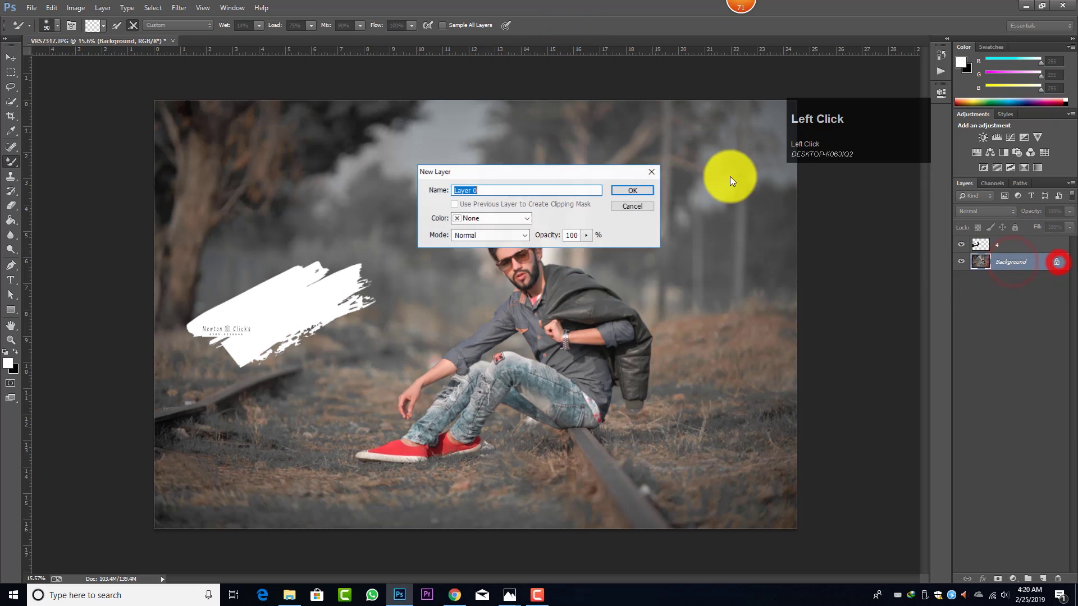
left_click(638, 191)
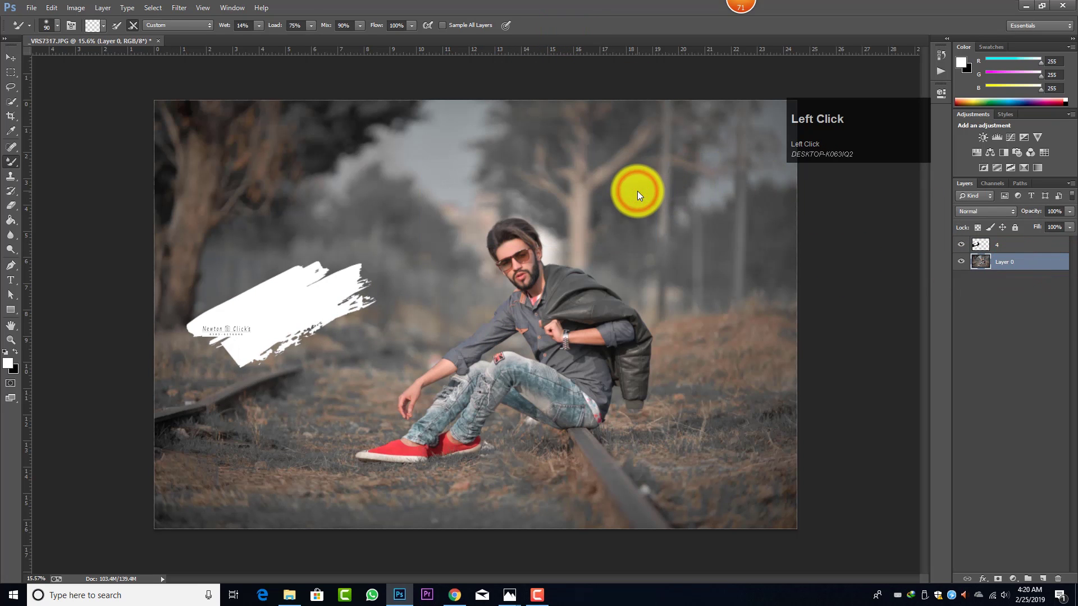
Step: Select the whole photo layer, enlarge it to 117.55%, shift it to the right, and deselect
key("ctrl+a")
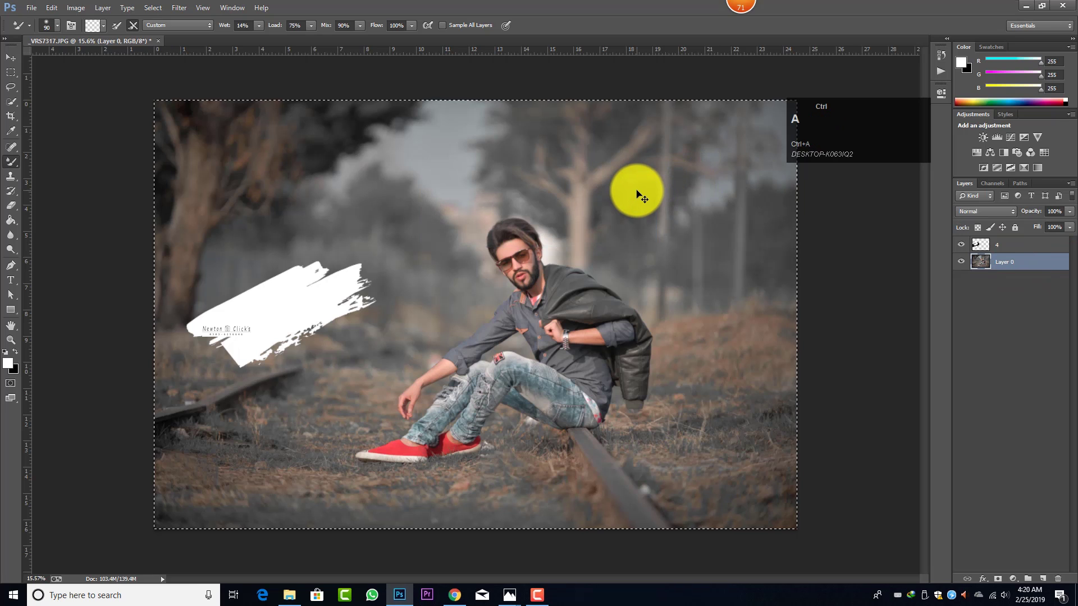
key("ctrl+t")
left_click_drag(733, 256, 753, 256)
left_click_drag(292, 428, 269, 421)
left_click_drag(528, 318, 527, 318)
scroll(631, 192, "down", 3)
left_click_drag(691, 168, 733, 143)
left_click_drag(676, 214, 708, 216)
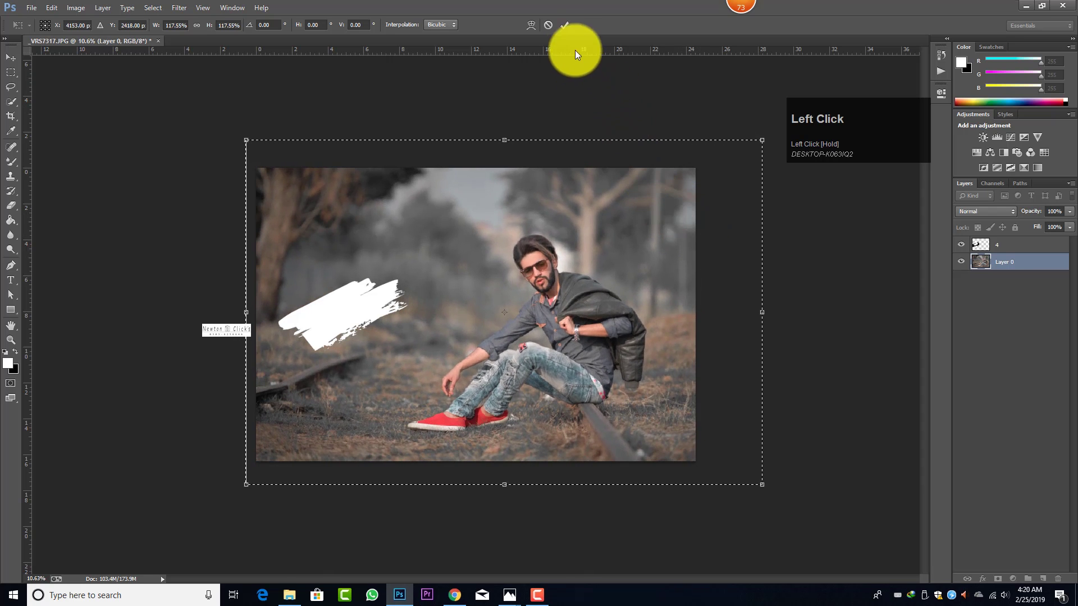
left_click(565, 25)
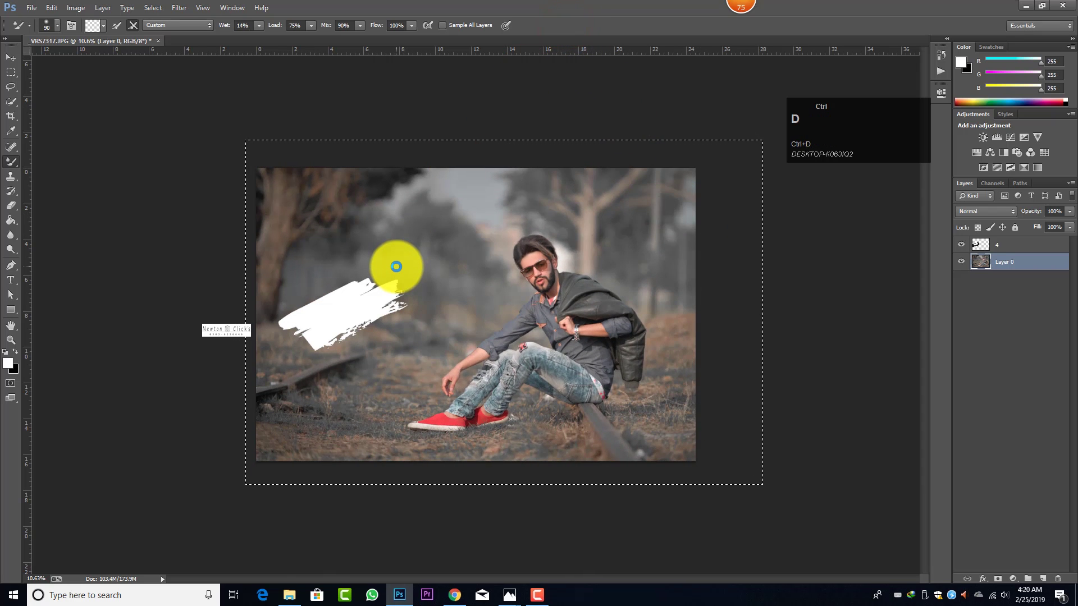
scroll(397, 308, "up", 1)
scroll(395, 304, "up", 3)
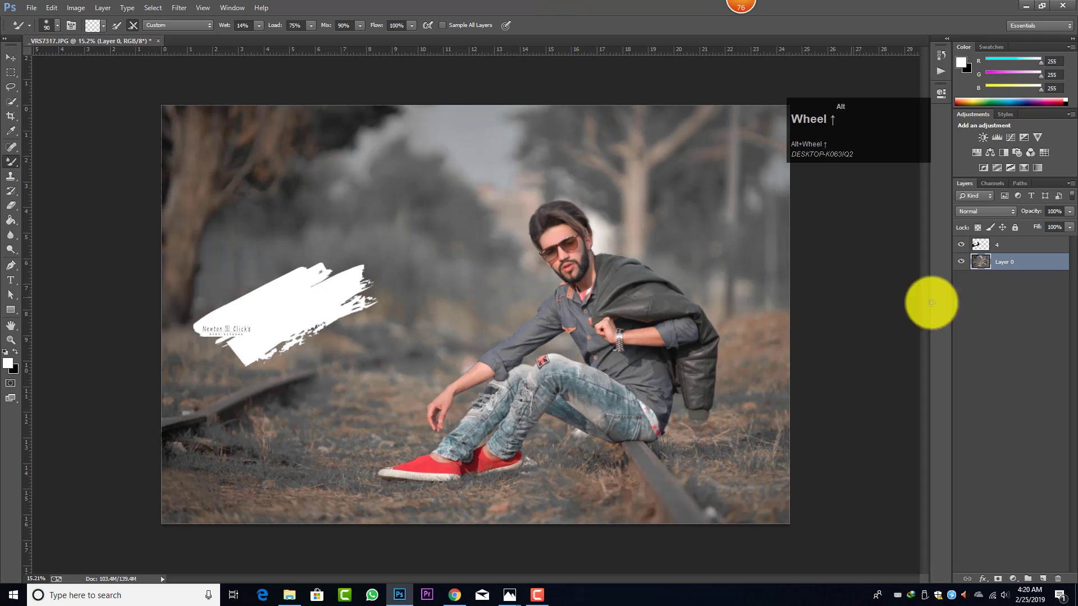
Step: Shift Layer 0 farther right and scale it to about 109% so that it covers the whole canvas
left_click_drag(592, 315, 584, 319)
left_click_drag(661, 243, 710, 245)
scroll(567, 200, "down", 2)
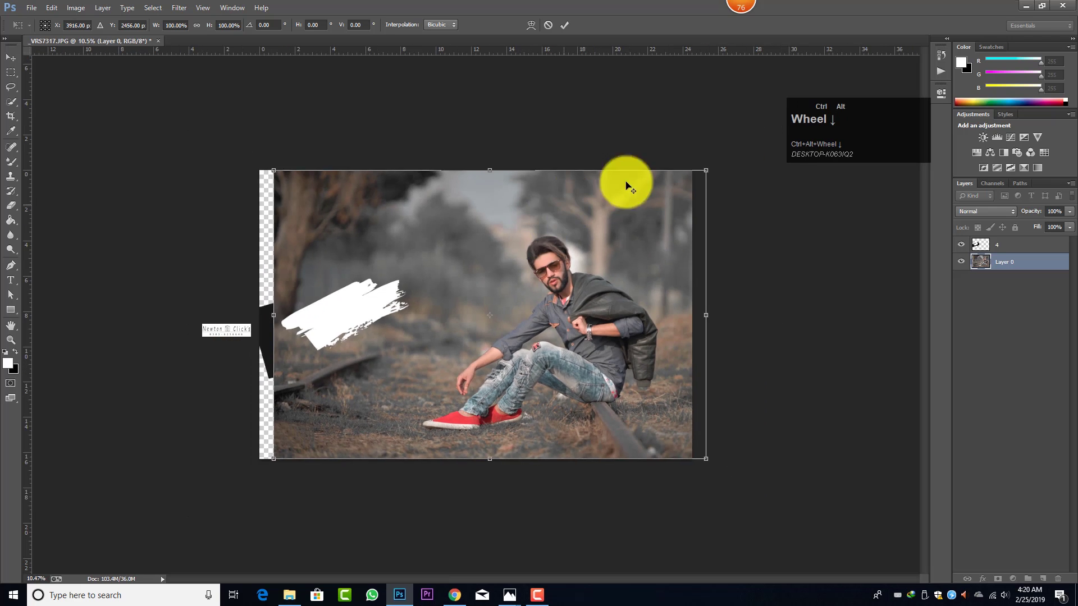
left_click_drag(711, 169, 725, 158)
left_click(563, 25)
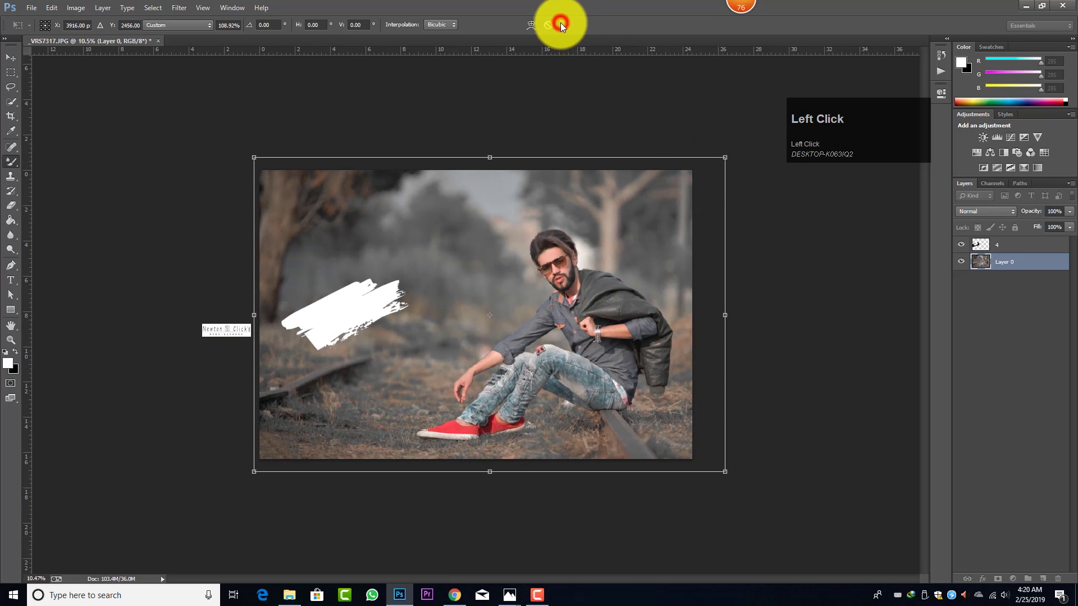
scroll(491, 238, "up", 2)
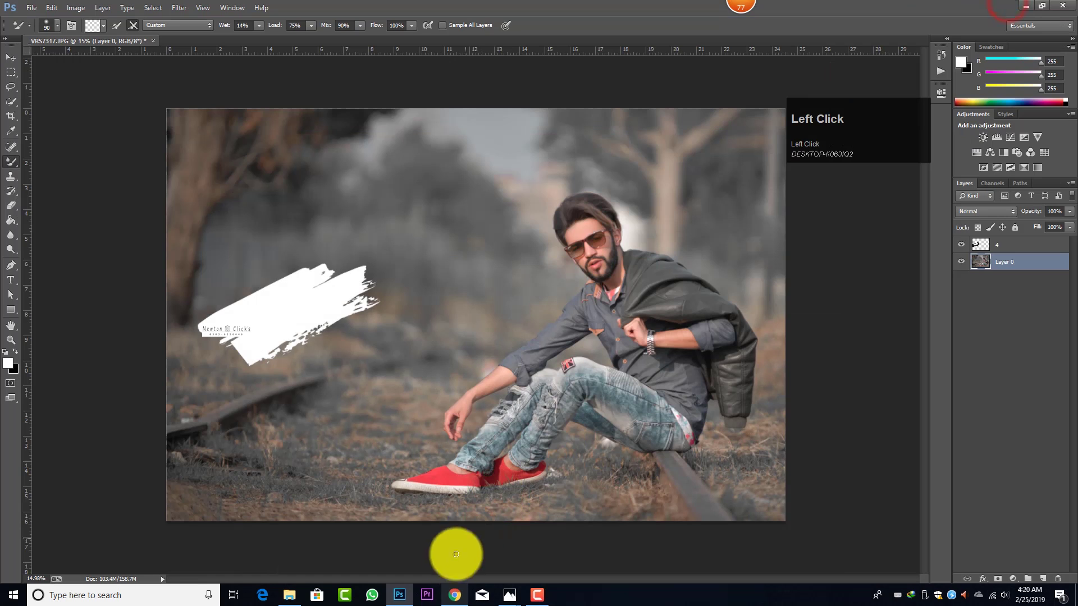
Step: Place the downloaded Urdu quote image from Chrome into the photo, tilted counterclockwise between the brush stroke and the man
left_click(454, 596)
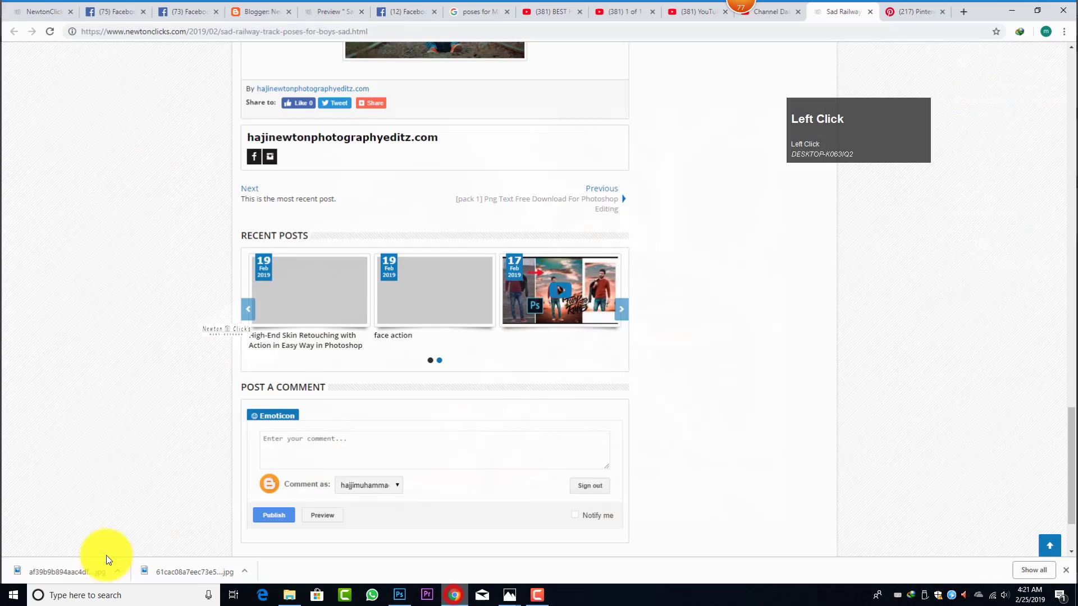
left_click_drag(97, 570, 377, 348)
left_click_drag(540, 341, 564, 314)
left_click_drag(422, 306, 510, 342)
left_click(563, 24)
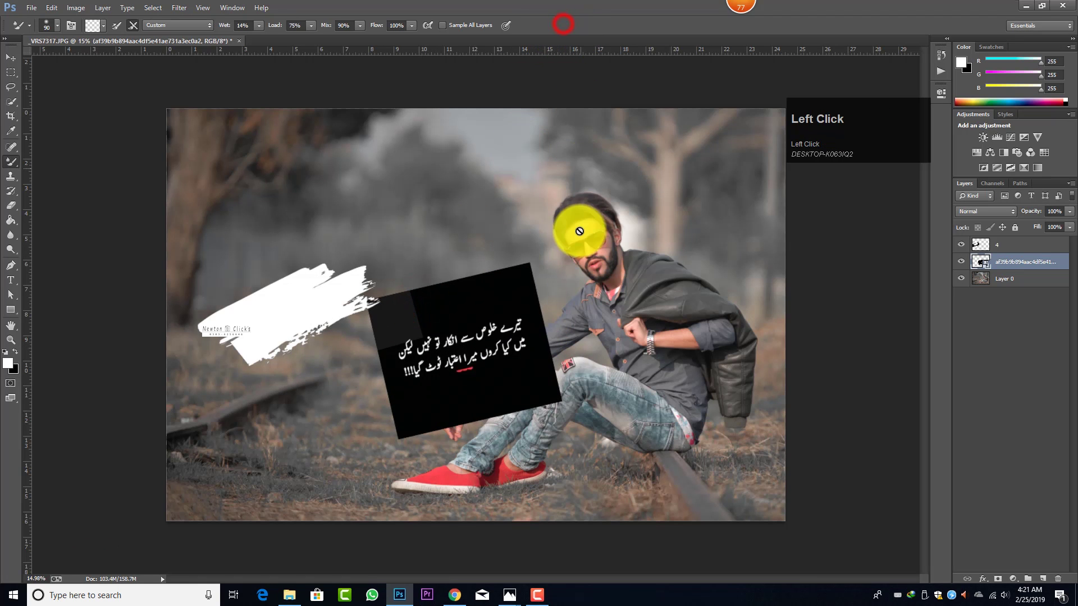
Step: Move brush-stroke layer 4 below the quote layer and rotate the stroke by -0.70 degrees
left_click(989, 213)
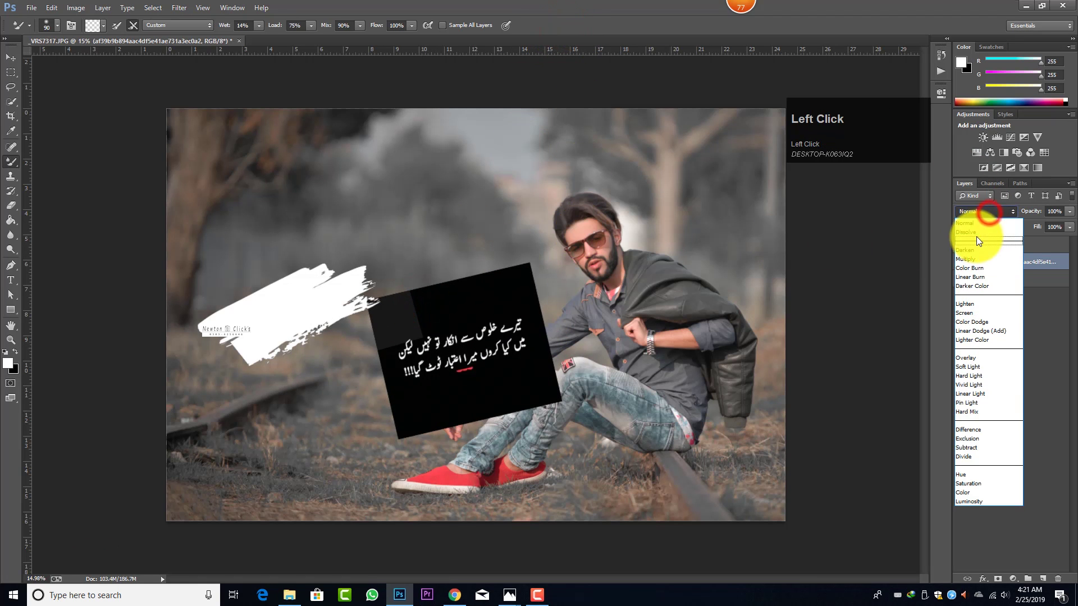
left_click(497, 337)
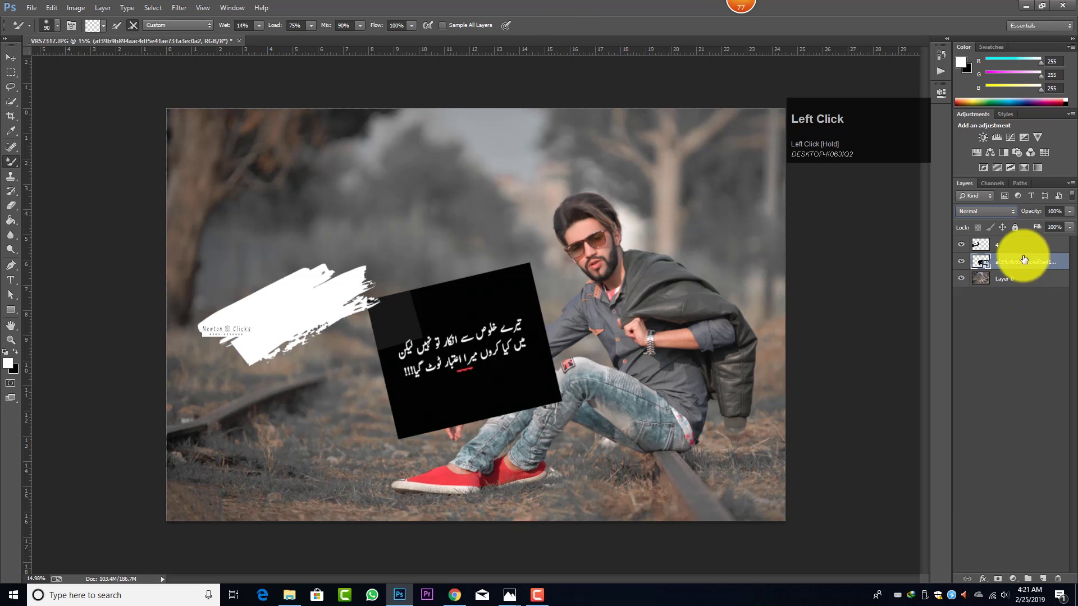
left_click_drag(1008, 242, 1009, 266)
key("ctrl+t")
left_click_drag(475, 336, 475, 335)
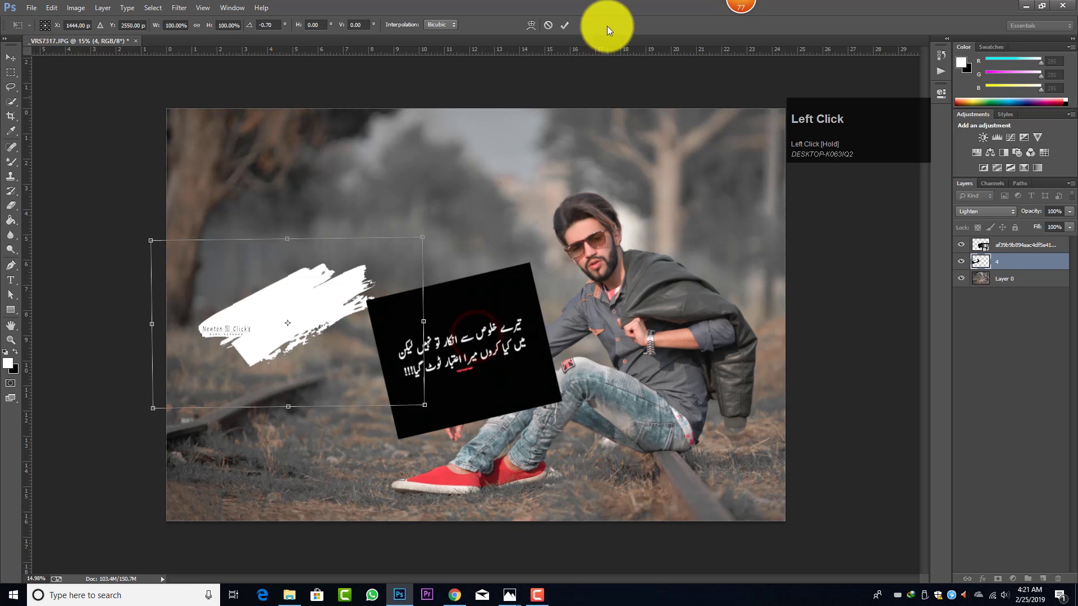
left_click(567, 25)
Step: Move the Urdu quote image over the white brush stroke and tilt it to follow the stroke's angle
left_click(977, 245)
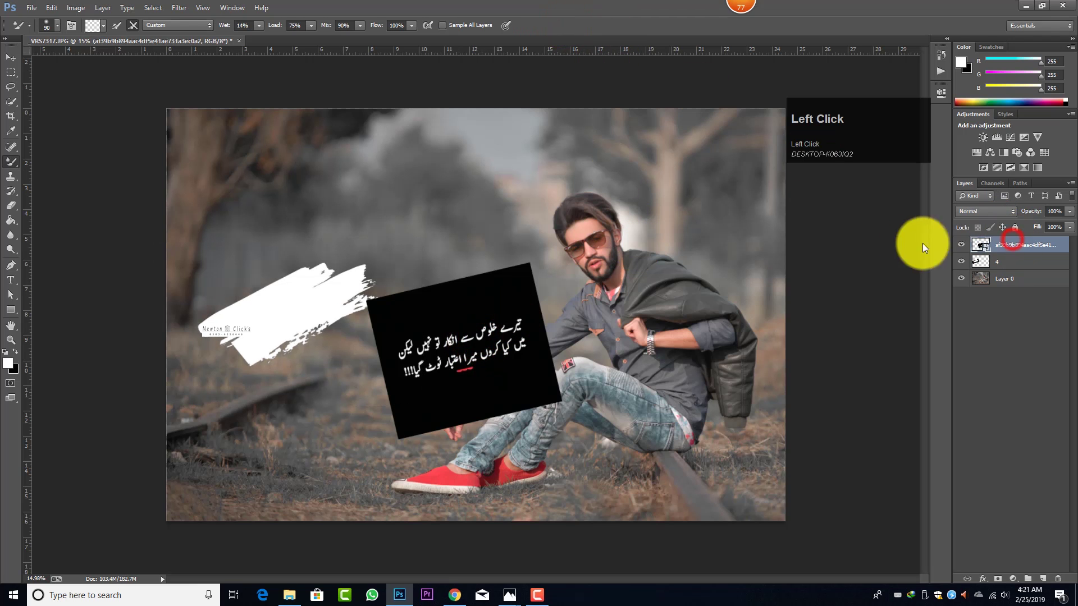
key("ctrl+t")
left_click_drag(449, 303, 344, 281)
mouse_move(445, 260)
left_mouse_down()
mouse_move(440, 243)
mouse_move(448, 259)
left_mouse_up()
left_click(562, 25)
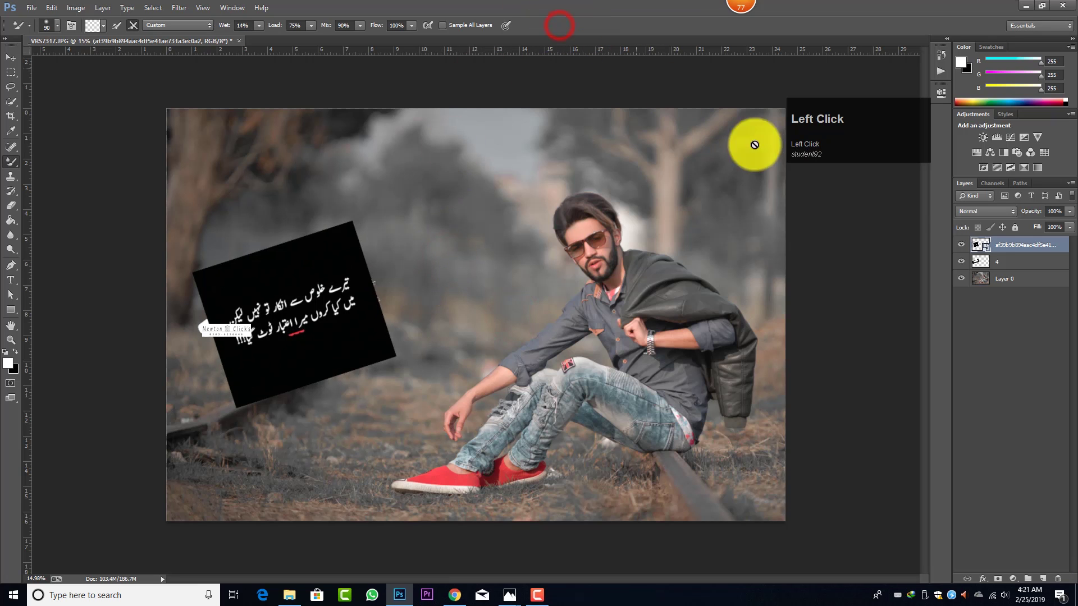
Step: Set the Urdu quote layer's blend mode to Difference and rasterize its smart object
left_click(971, 211)
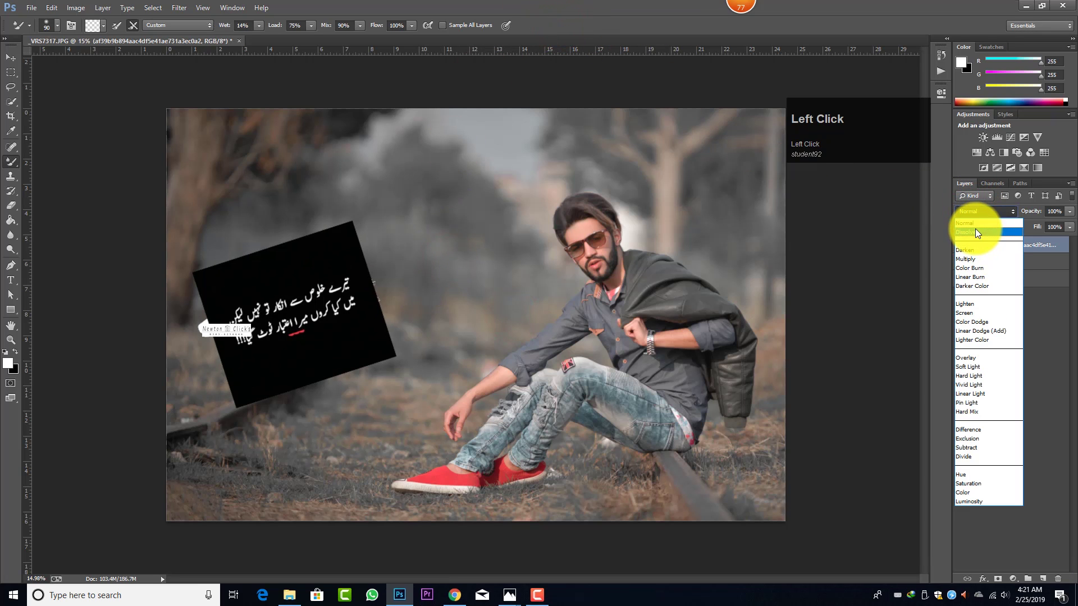
left_click(976, 229)
key("Down")
key("Down")
key("Down")
key("Down")
key("Down")
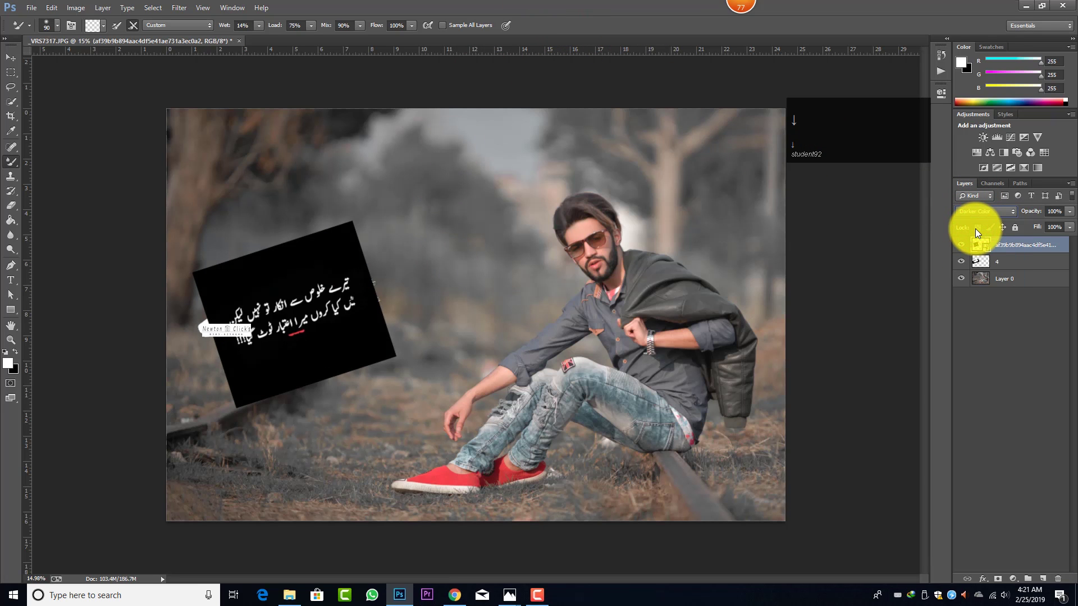
key("Down")
key("Down")
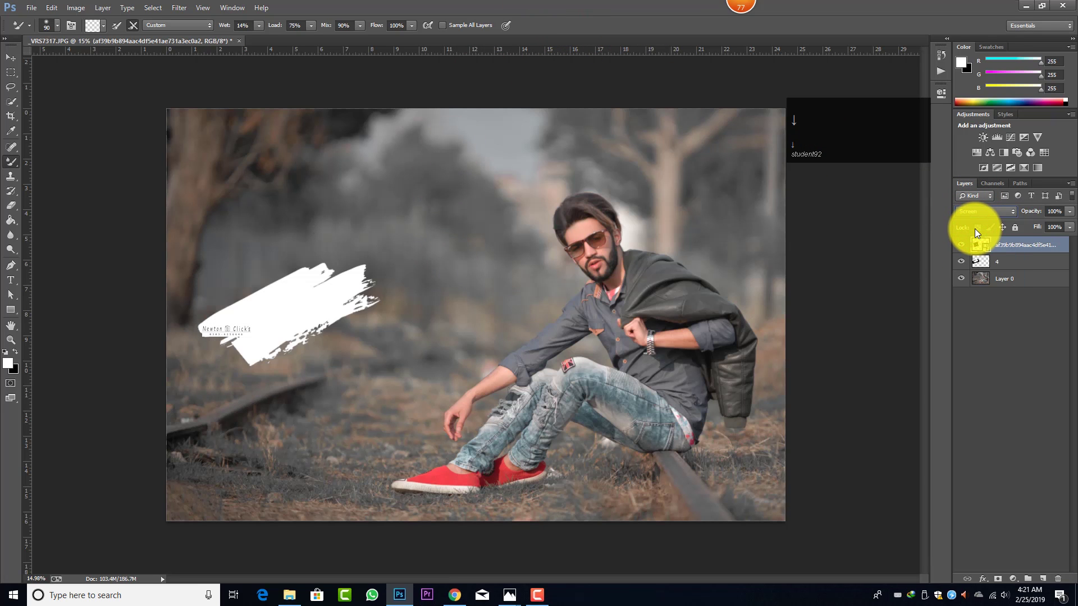
key("Down")
key("Down")
key("Down")
key("Down")
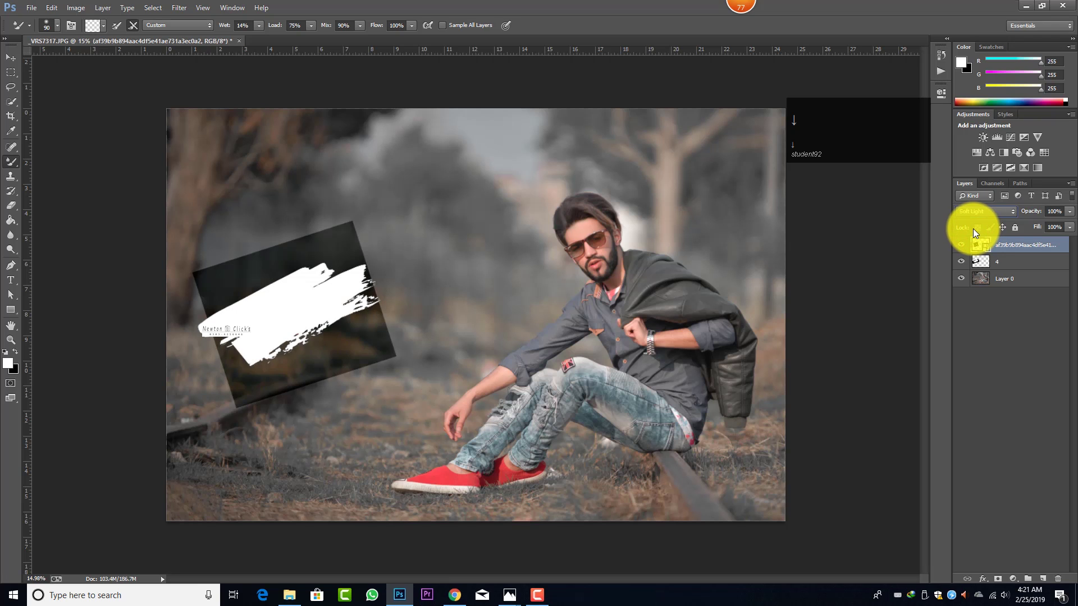
key("Down")
key("Down")
key("Down")
key("Down")
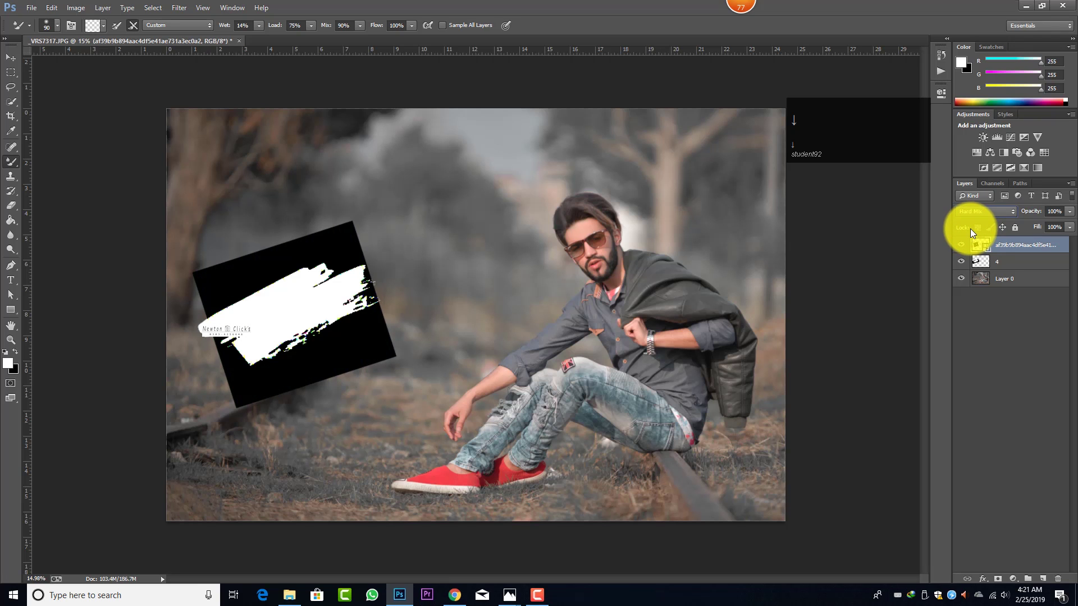
left_click(397, 303)
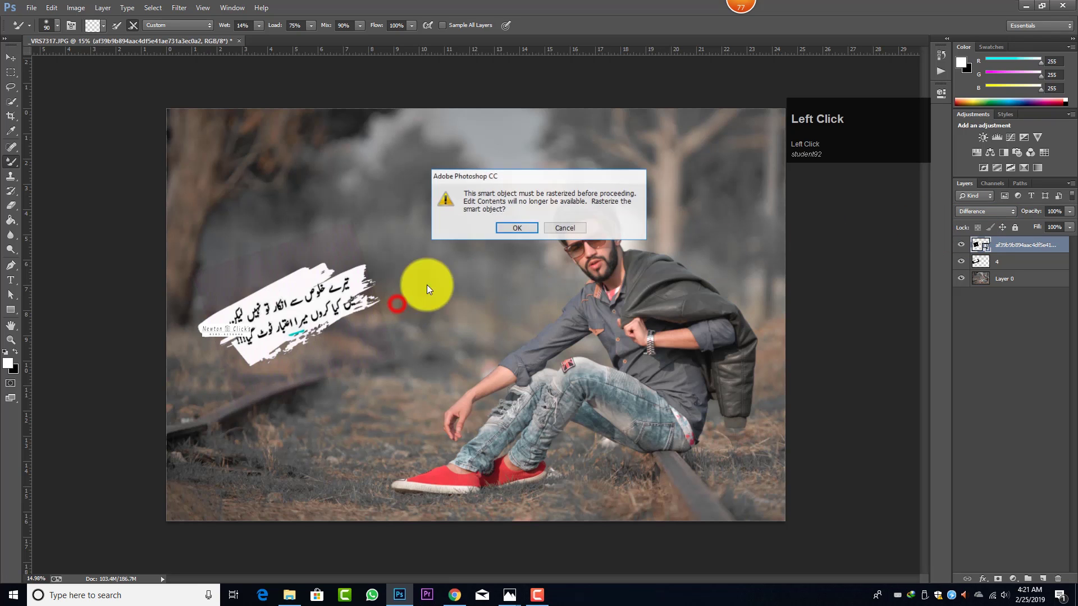
left_click(502, 227)
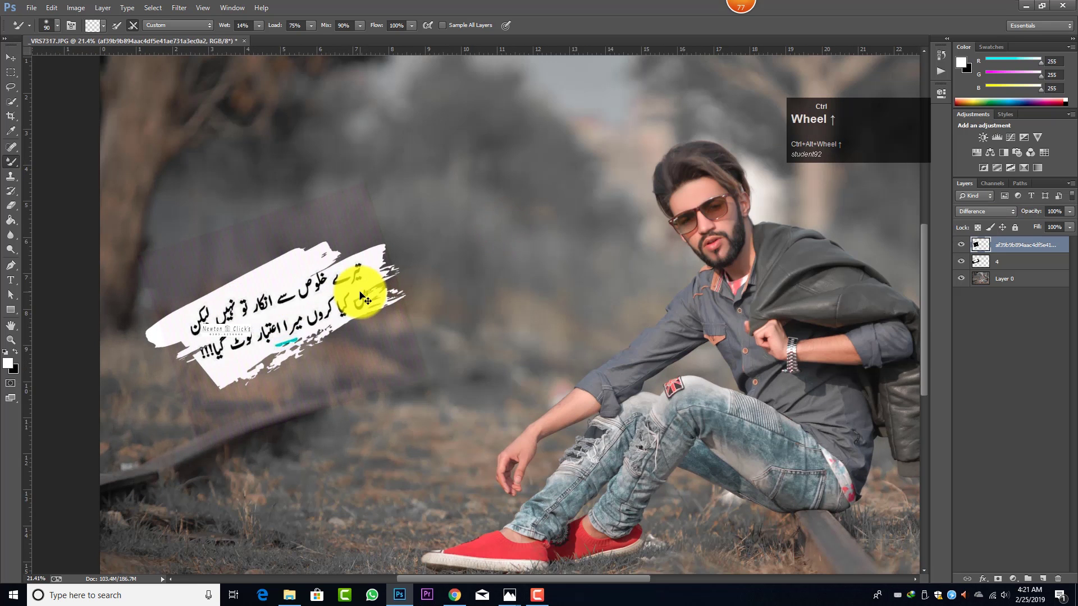
Step: Scale the quote to about 80% width and 73% height, rotate it -12.11 degrees and move it onto the brush stroke
key("ctrl+t")
mouse_move(427, 272)
left_mouse_down()
mouse_move(424, 180)
mouse_move(362, 223)
left_mouse_up()
mouse_move(463, 234)
left_mouse_down()
mouse_move(462, 202)
mouse_move(383, 248)
left_mouse_up()
left_click_drag(380, 293, 325, 280)
left_click_drag(472, 331, 494, 324)
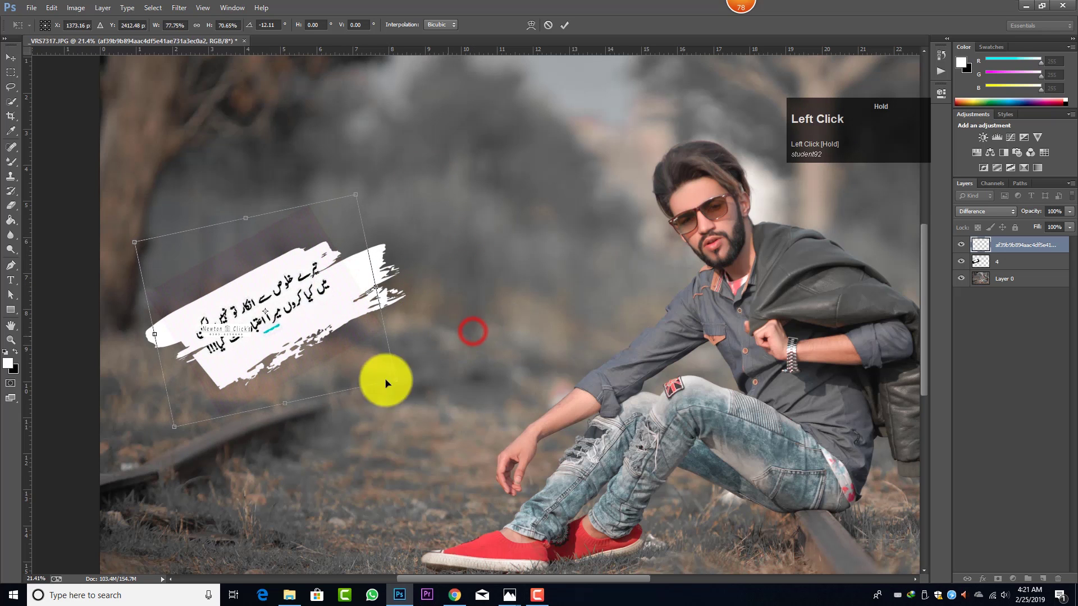
left_click_drag(356, 191, 372, 168)
left_click_drag(344, 224, 353, 223)
left_click_drag(383, 169, 366, 190)
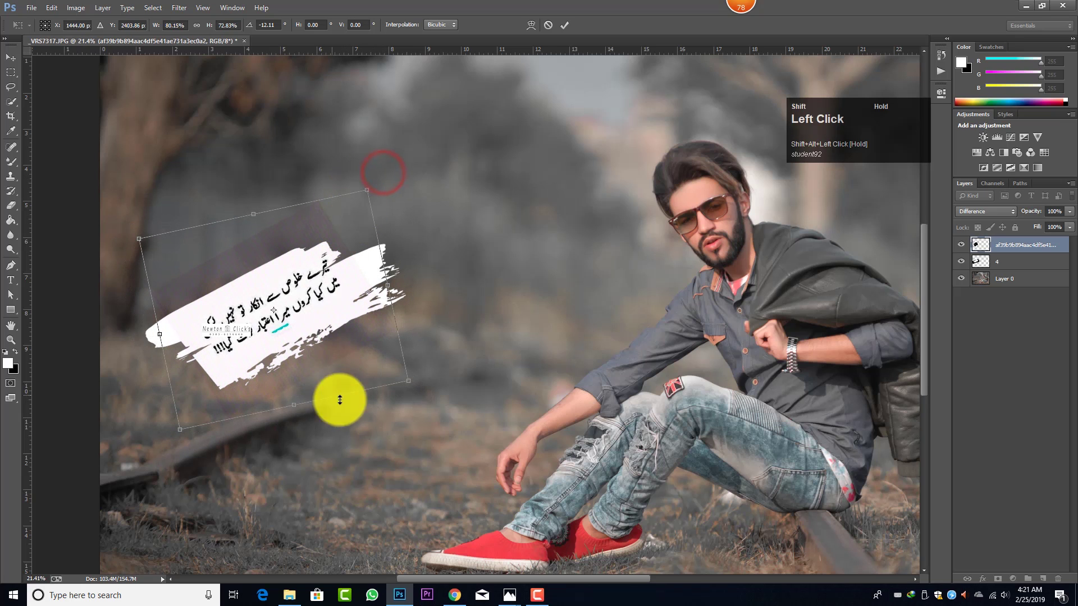
Step: Fit the quote inside the brush stroke at about 71% width, 68% height and -14.35 degrees, and apply the transform
left_click(293, 405)
left_click_drag(309, 404, 315, 415)
left_click_drag(332, 376, 326, 372)
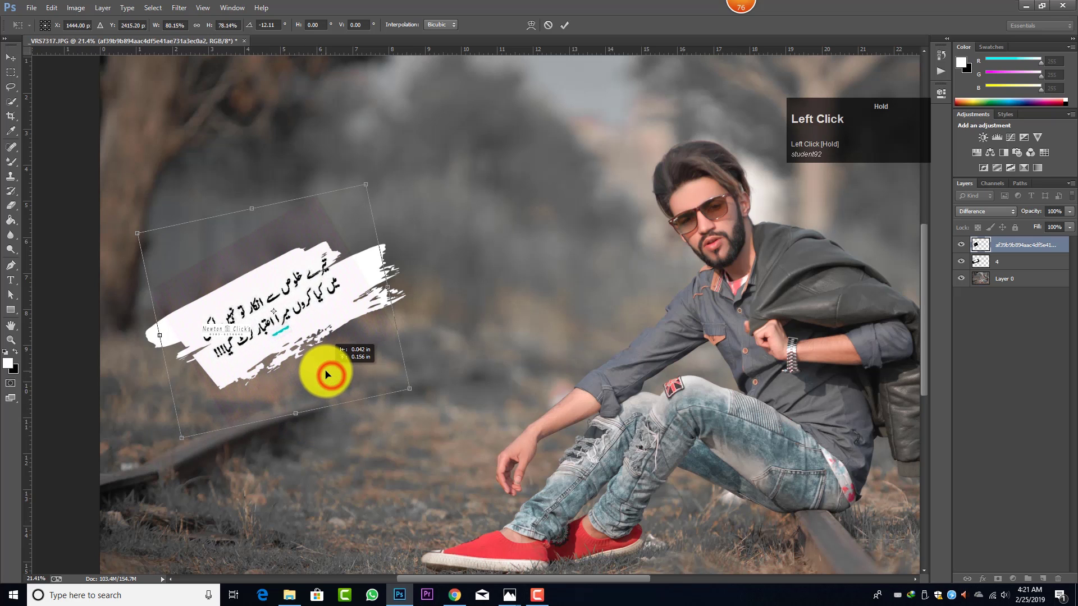
left_click_drag(409, 388, 368, 372)
left_click_drag(484, 368, 487, 358)
left_click_drag(384, 355, 343, 354)
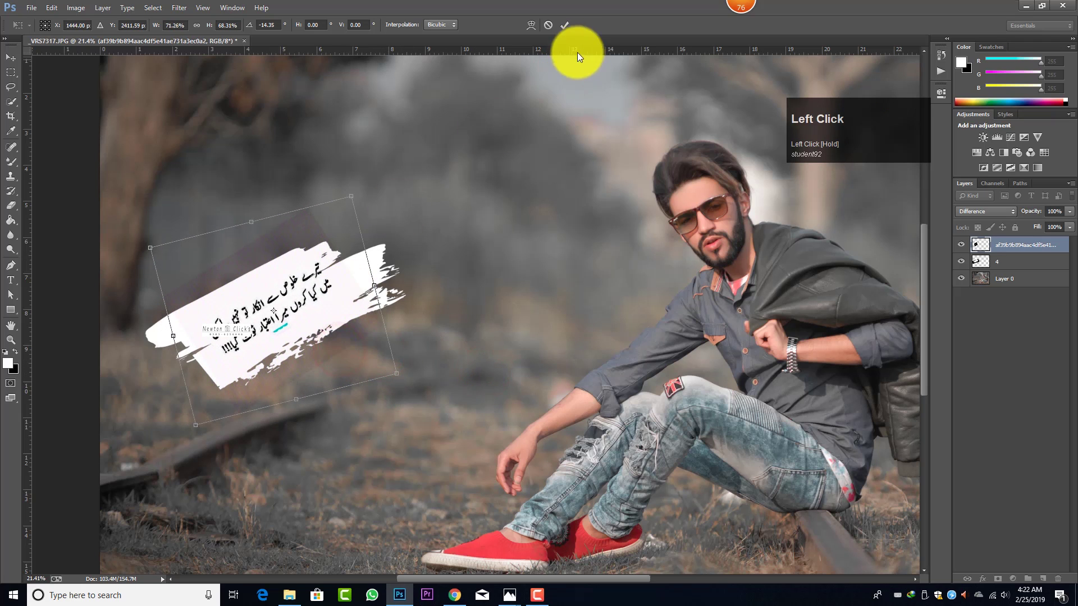
left_click(565, 25)
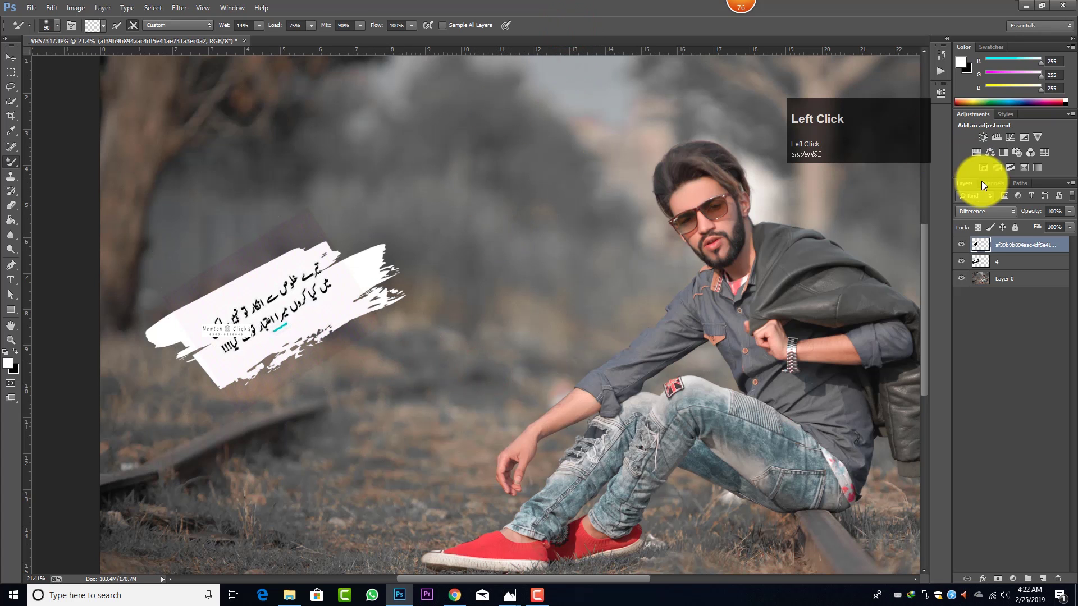
Step: Add a Levels adjustment clipped to the quote layer and raise its black input level strongly to remove the faint rectangle around the text
left_click(997, 137)
left_click(842, 274)
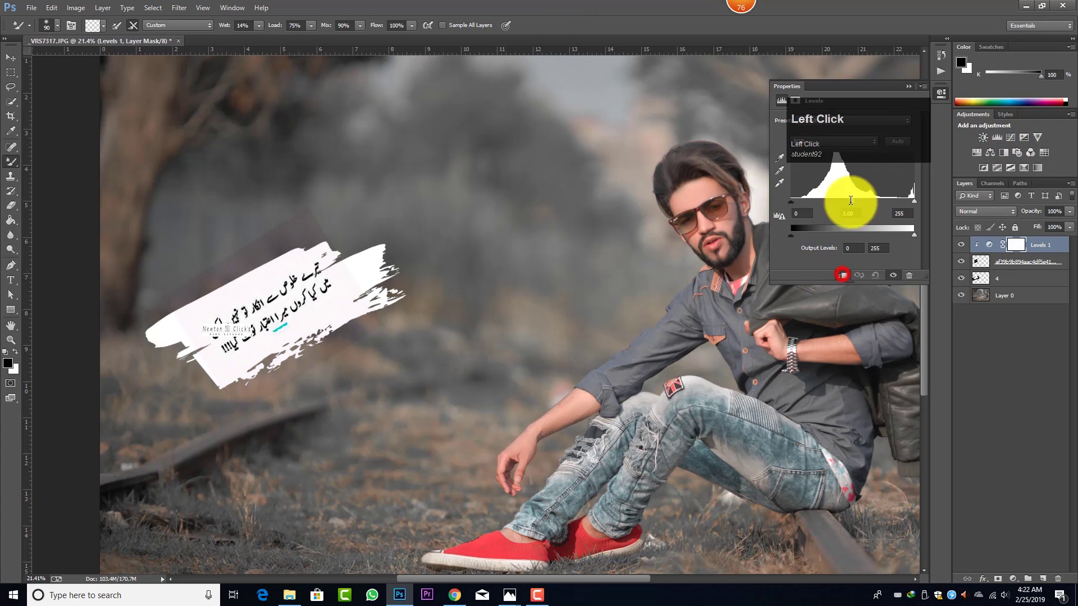
left_click_drag(849, 105, 660, 84)
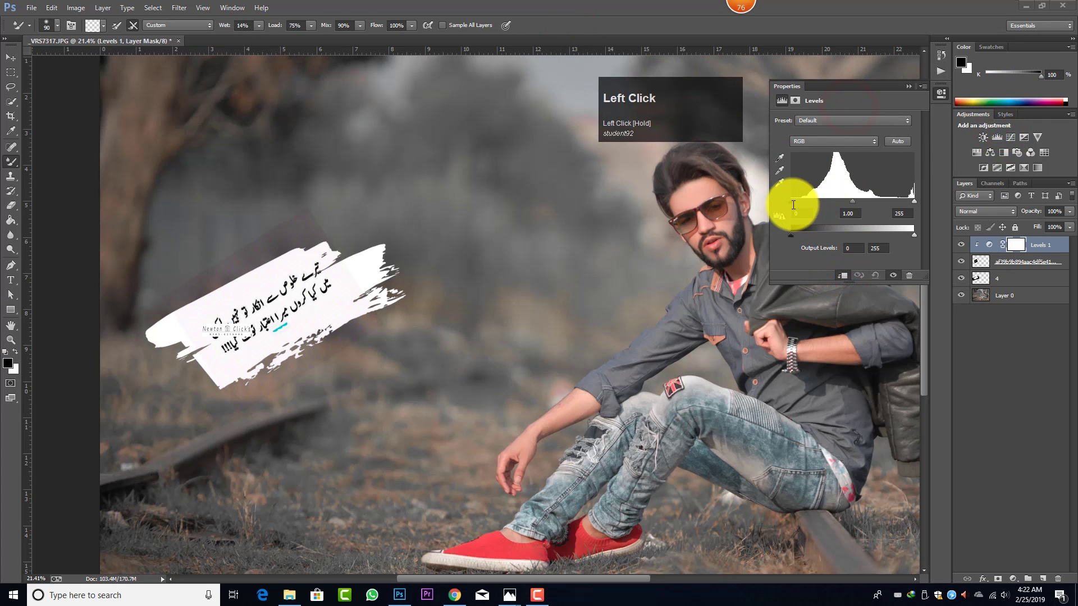
left_click_drag(790, 201, 902, 201)
left_click(909, 85)
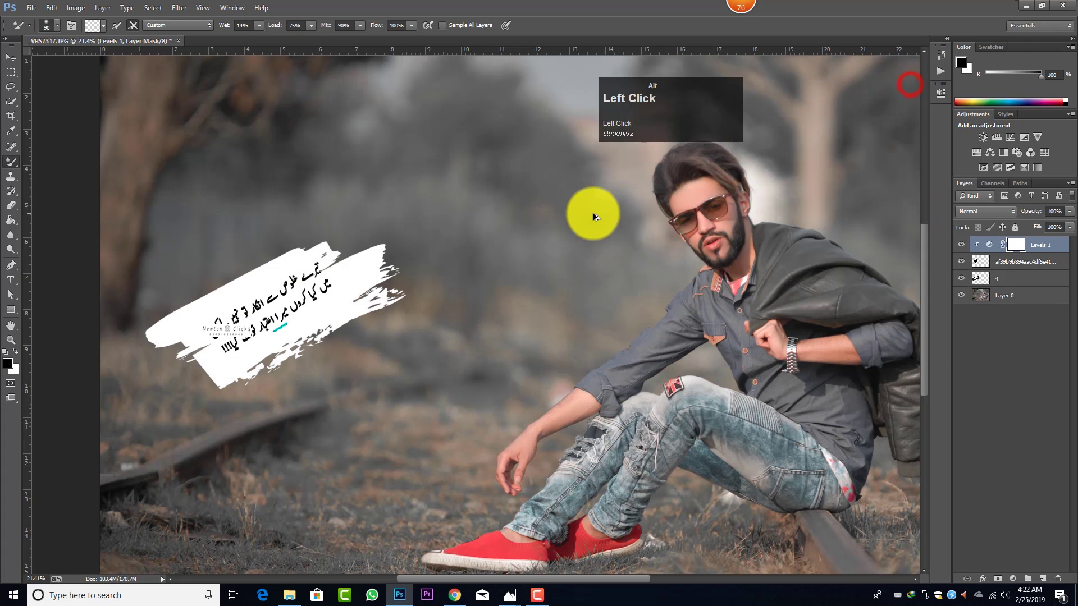
Step: Merge all visible layers into a single layer
scroll(592, 212, "down", 3)
scroll(561, 245, "up", 2)
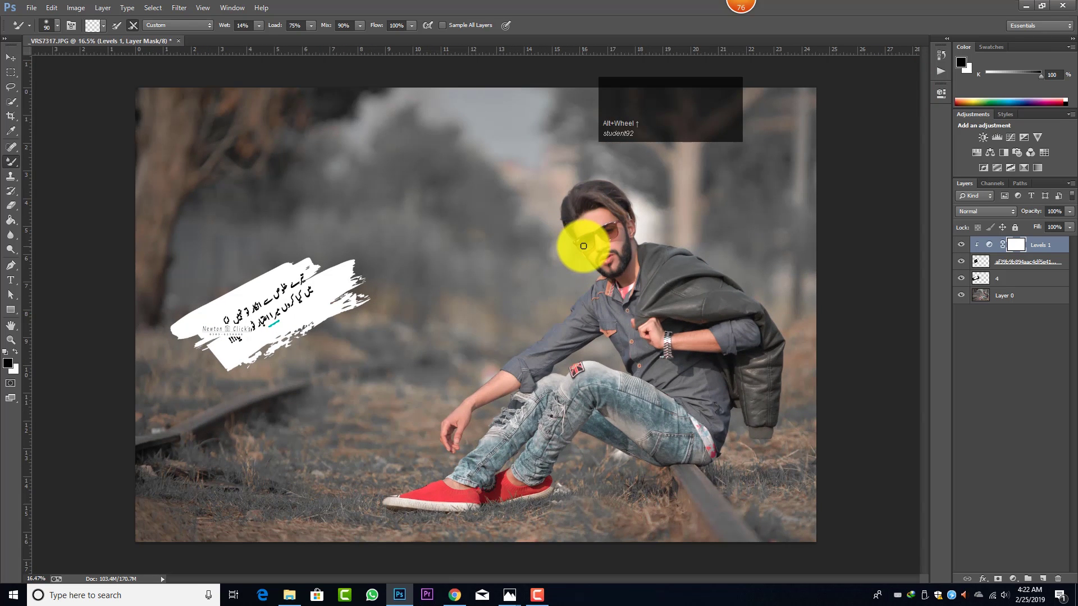
key("ctrl+shift+e")
scroll(546, 291, "up", 1)
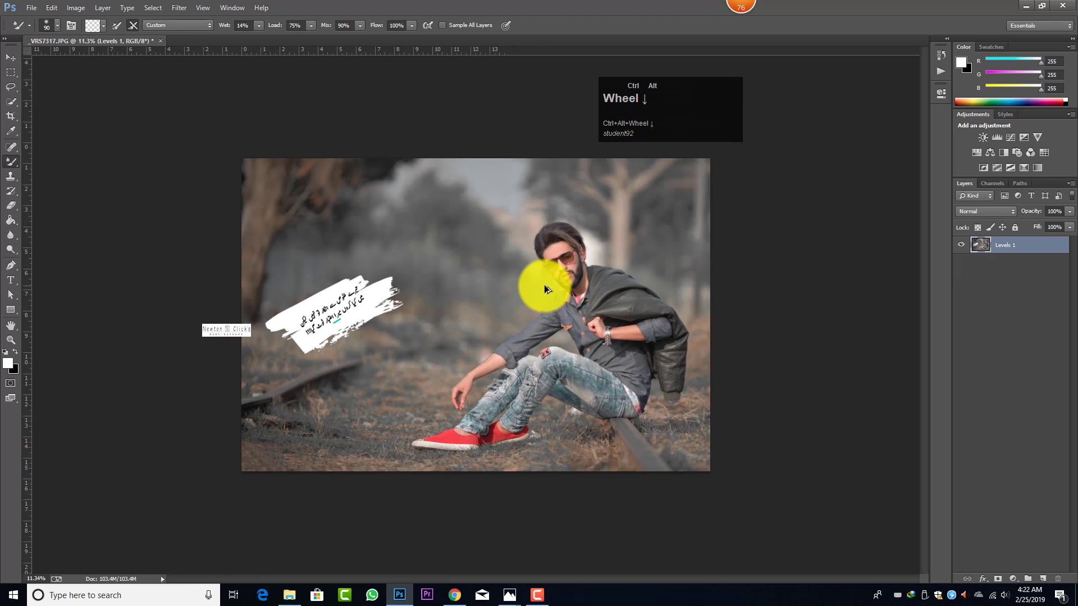